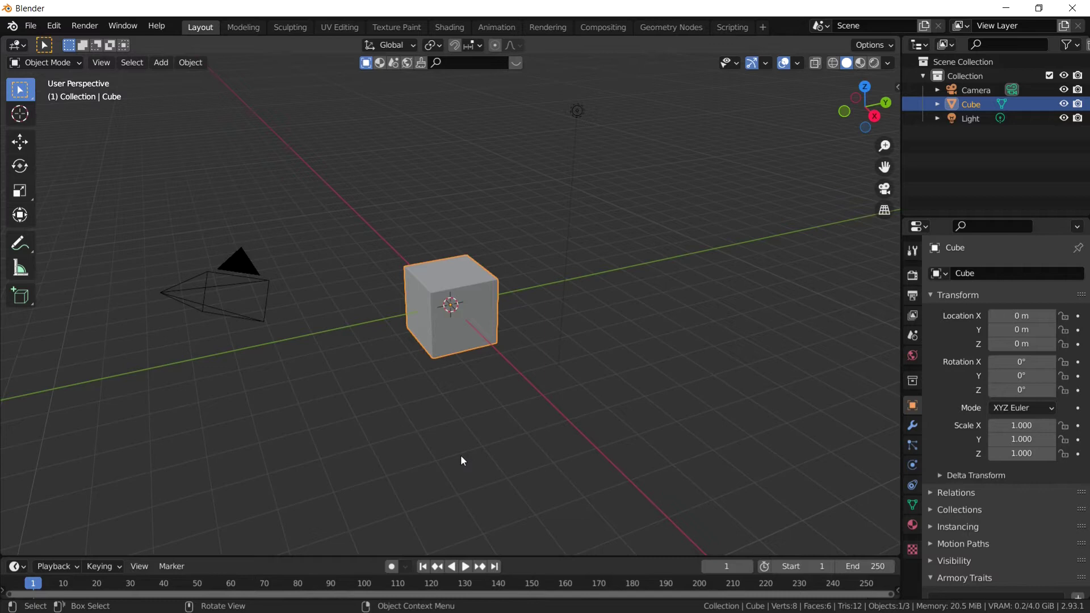
# - Delete the default cube and save the scene as untitled.blend in G:\drive\armory 3d\tutorial logic
pyautogui.press('Delete')
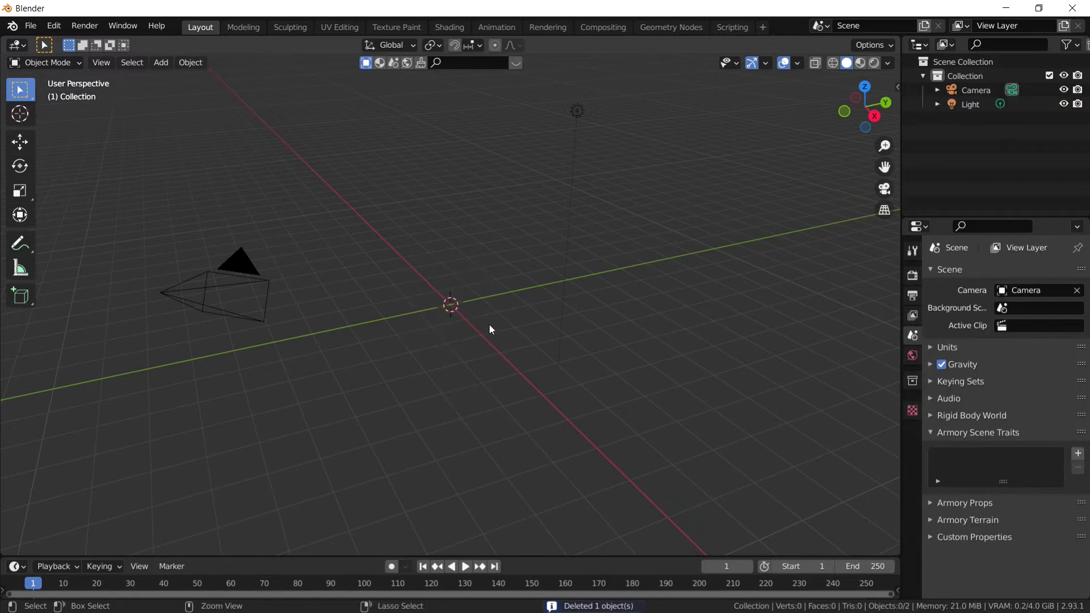
pyautogui.hotkey('ctrl', 's')
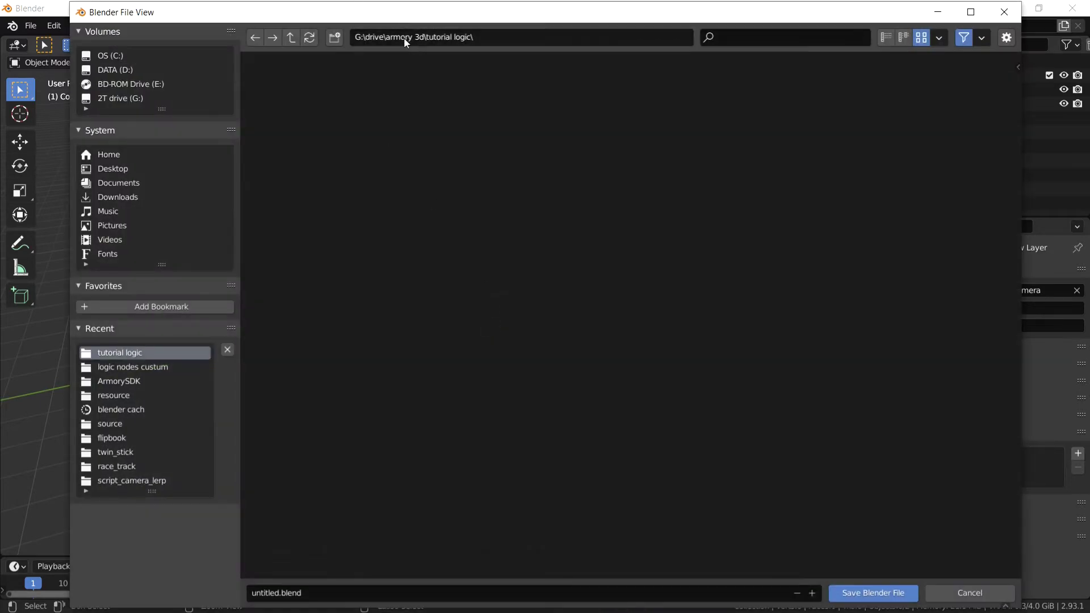
pyautogui.click(114, 98)
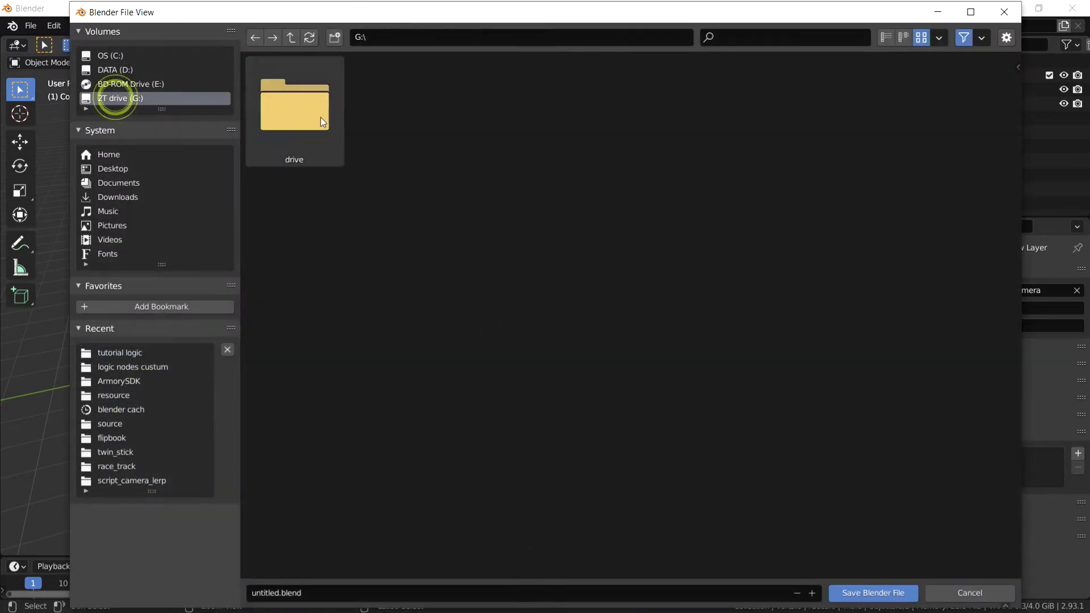
pyautogui.doubleClick(316, 113)
pyautogui.doubleClick(320, 114)
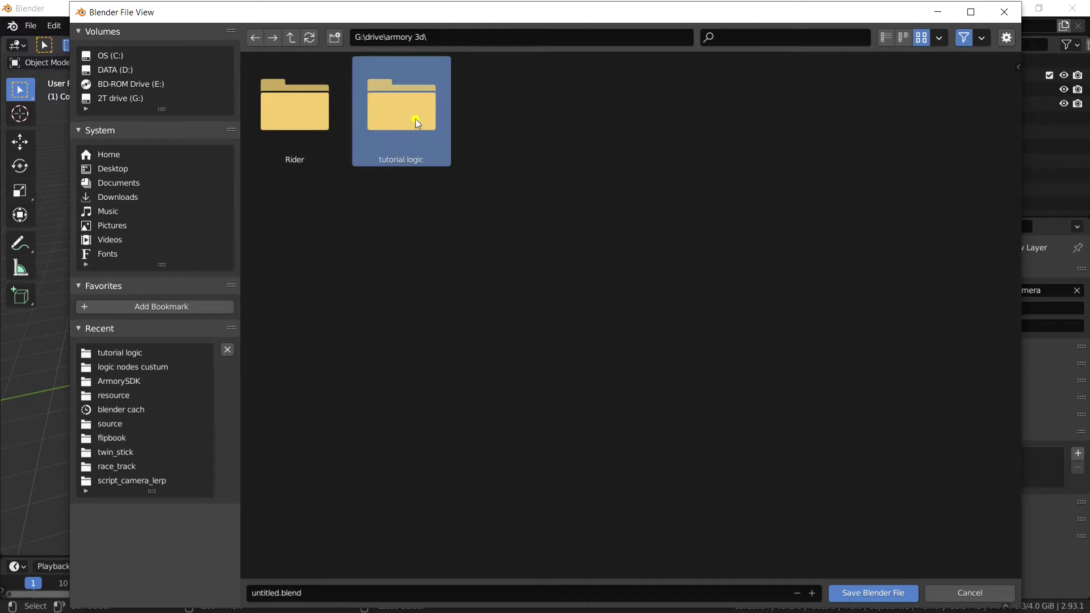
pyautogui.doubleClick(416, 117)
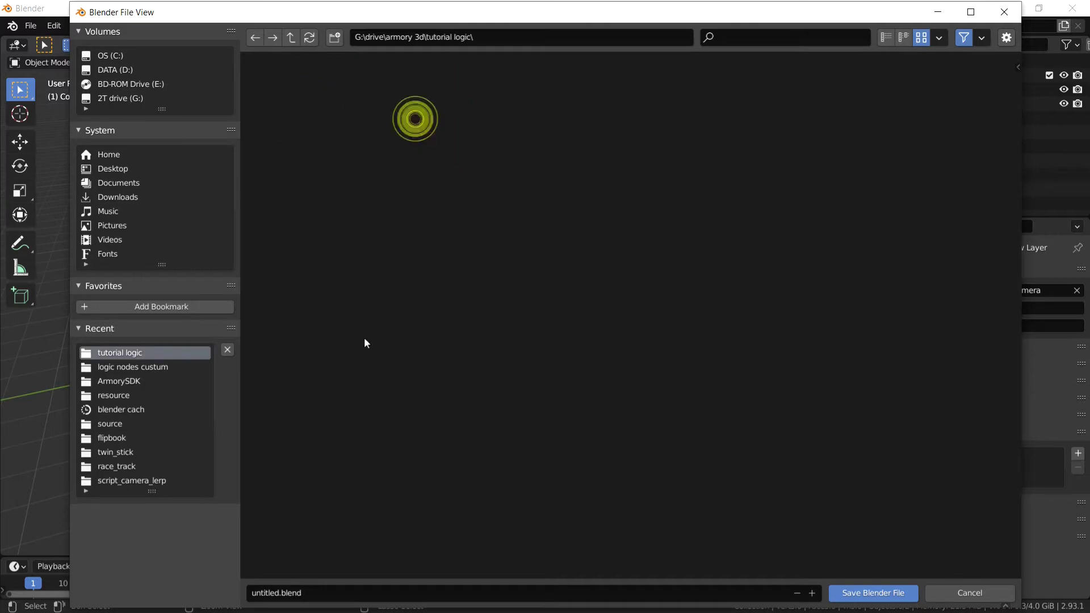
pyautogui.click(846, 593)
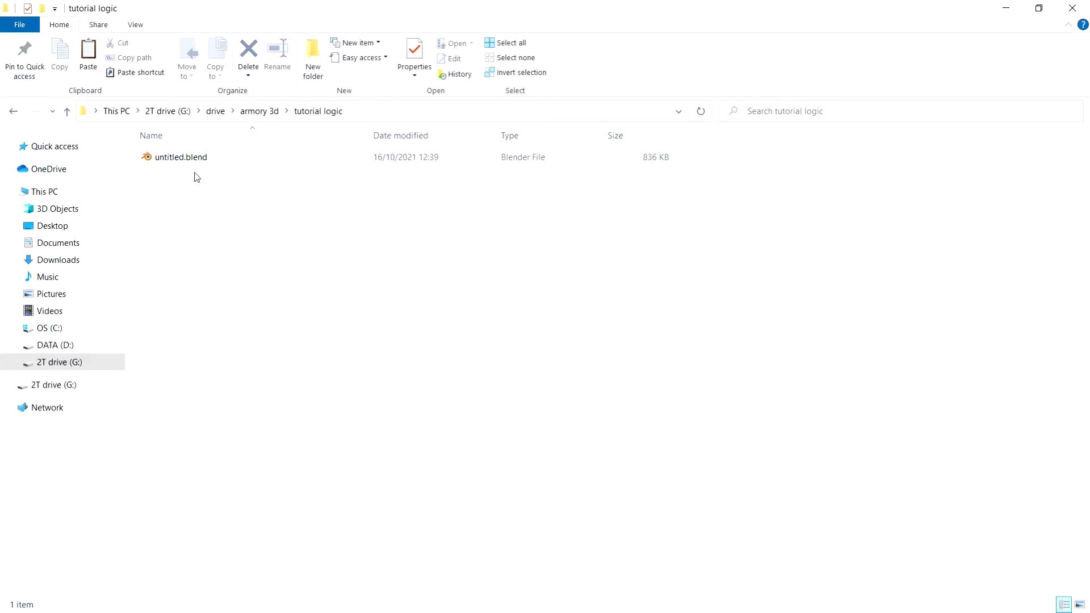
# - Create a new folder beside untitled.blend in the tutorial logic folder in File Explorer
pyautogui.rightClick(202, 223)
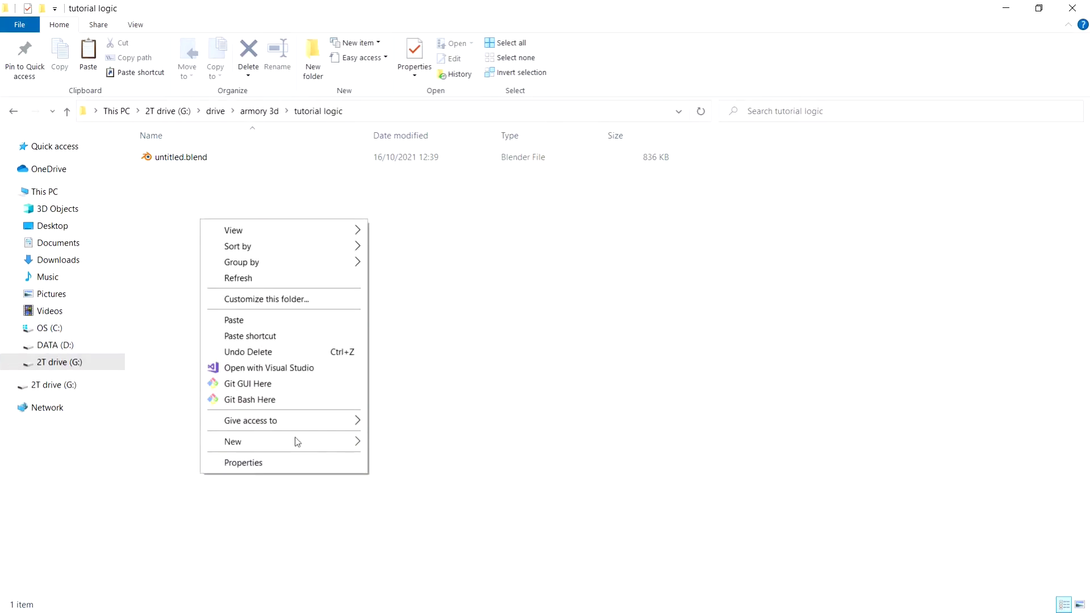
pyautogui.moveTo(294, 442)
pyautogui.click(402, 446)
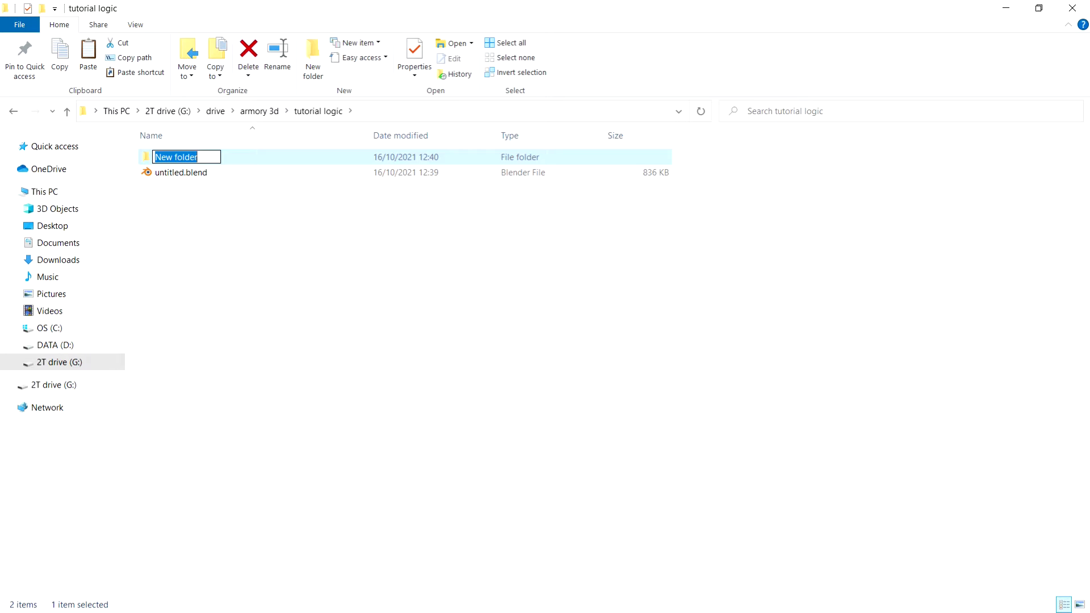
pyautogui.press('Return')
# - Switch to the armory3d/logic_pack GitHub page in the browser and read the README's installation instructions
pyautogui.hotkey('alt', 'Tab')
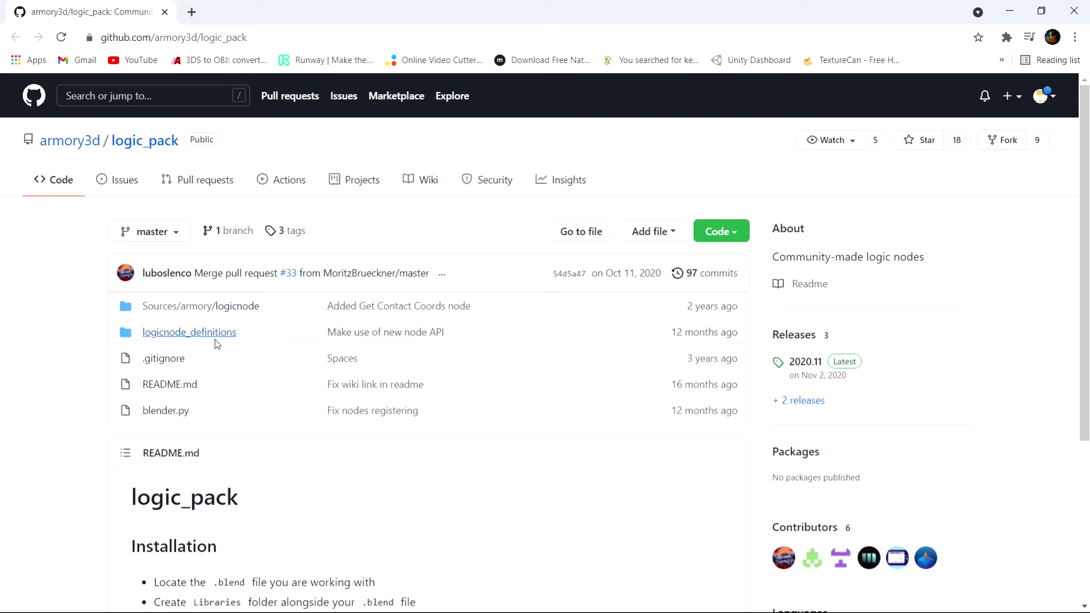
pyautogui.scroll(-4, 213, 355)
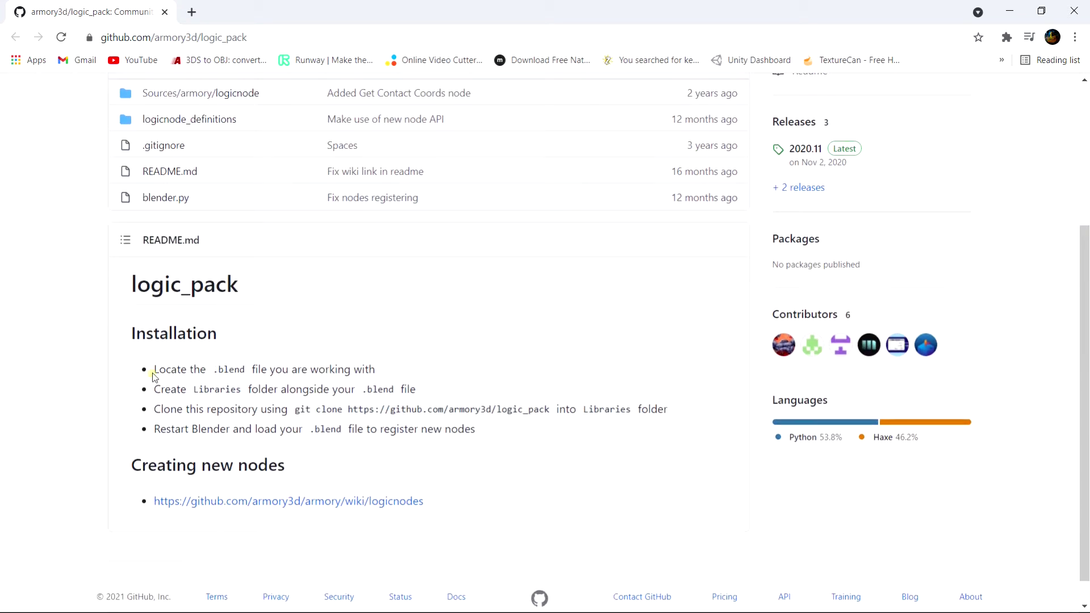
pyautogui.moveTo(154, 376); pyautogui.dragTo(393, 372)
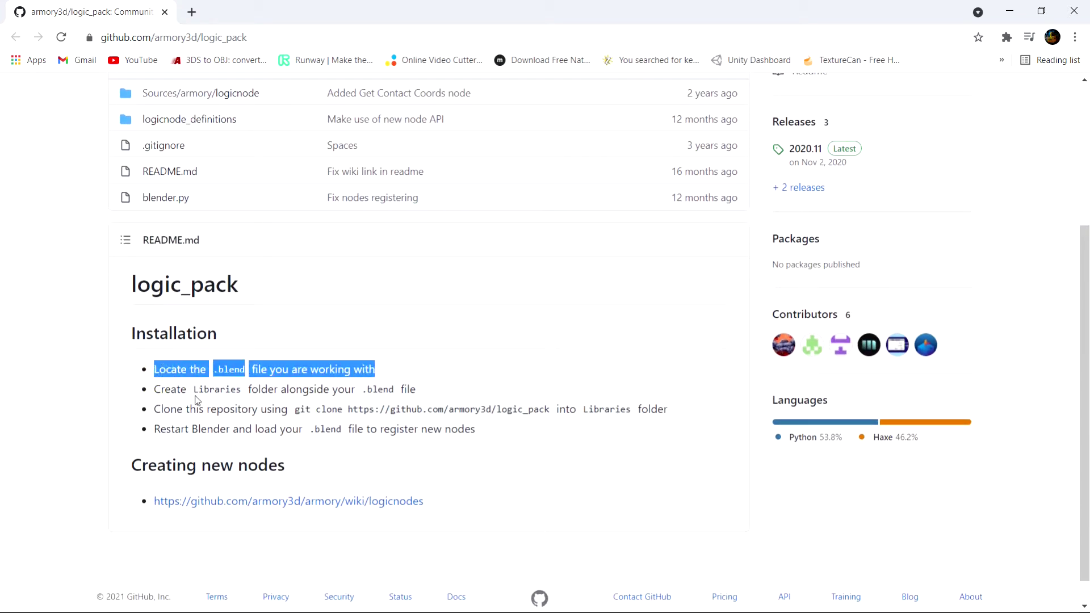
pyautogui.moveTo(192, 392); pyautogui.dragTo(239, 396)
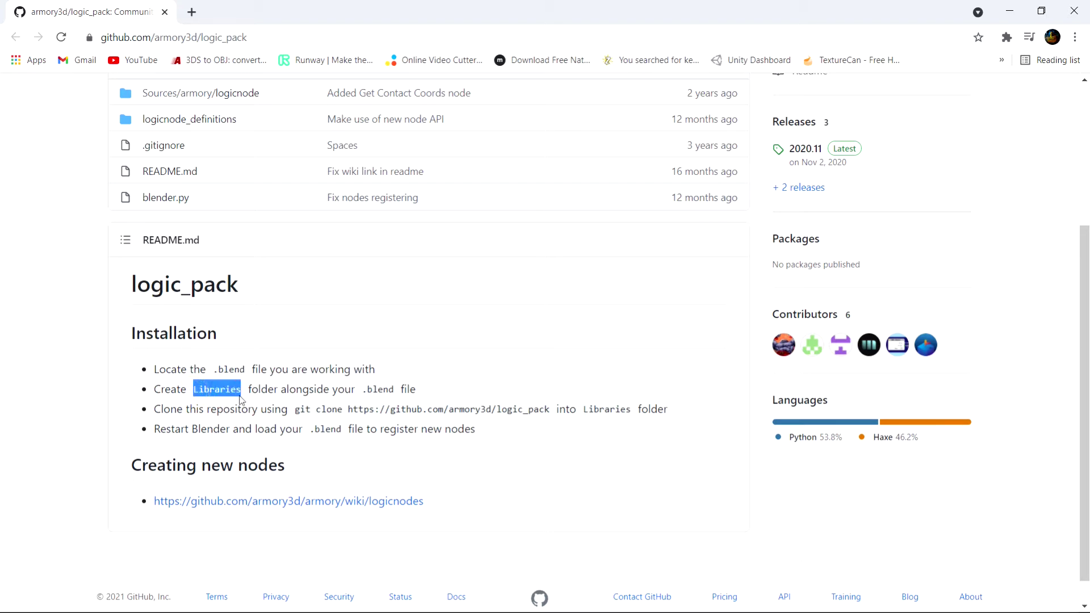
pyautogui.click(424, 361)
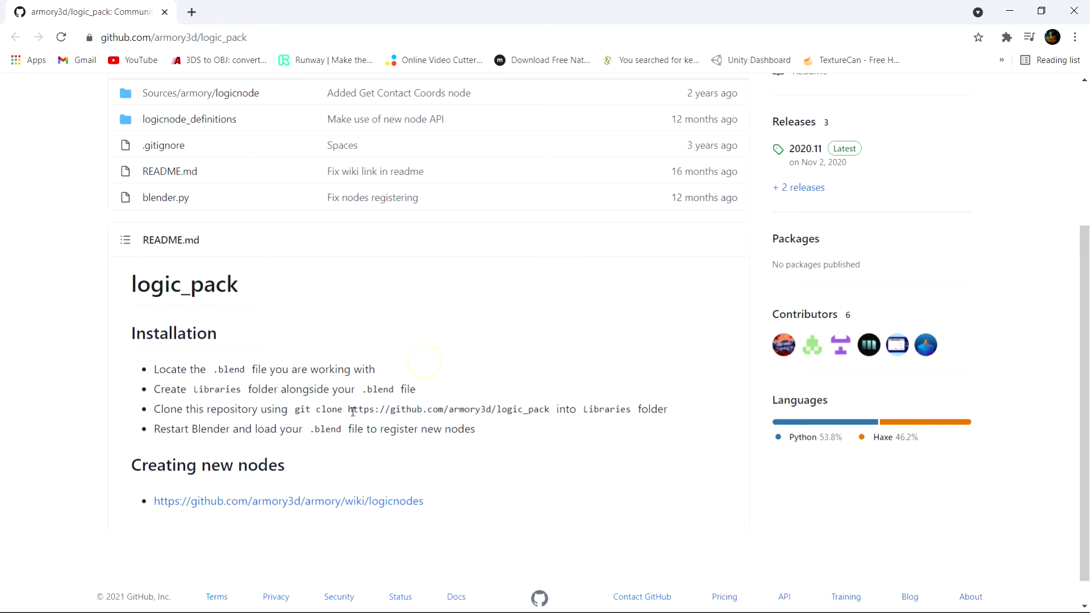
pyautogui.moveTo(156, 408); pyautogui.dragTo(492, 408)
pyautogui.click(611, 397)
pyautogui.tripleClick(668, 414)
pyautogui.click(695, 348)
pyautogui.click(1009, 11)
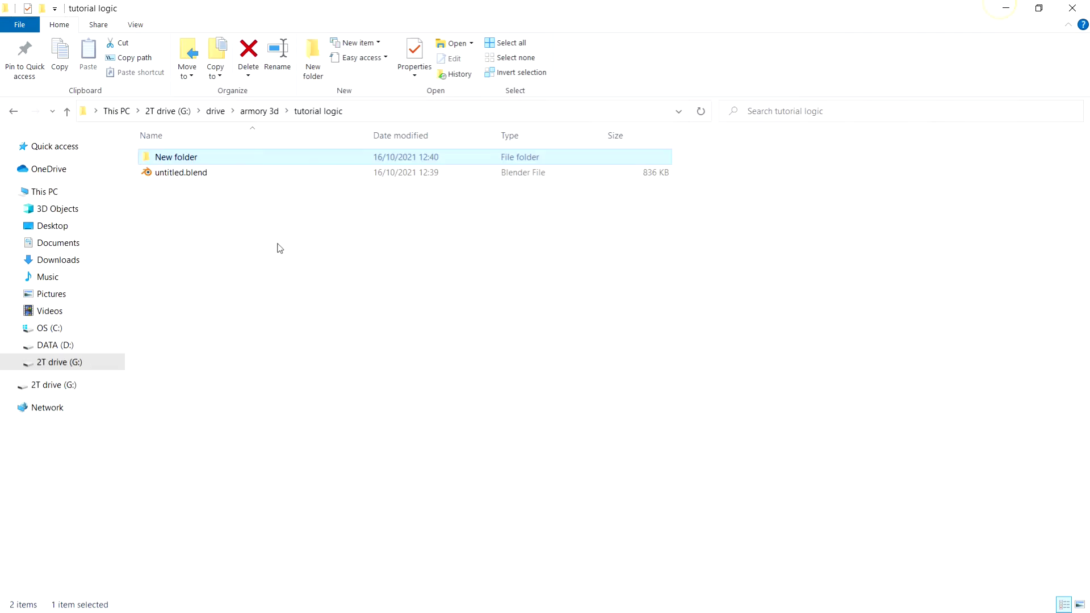
# - Rename the new folder in tutorial logic as Libraries and open it
pyautogui.click(205, 159)
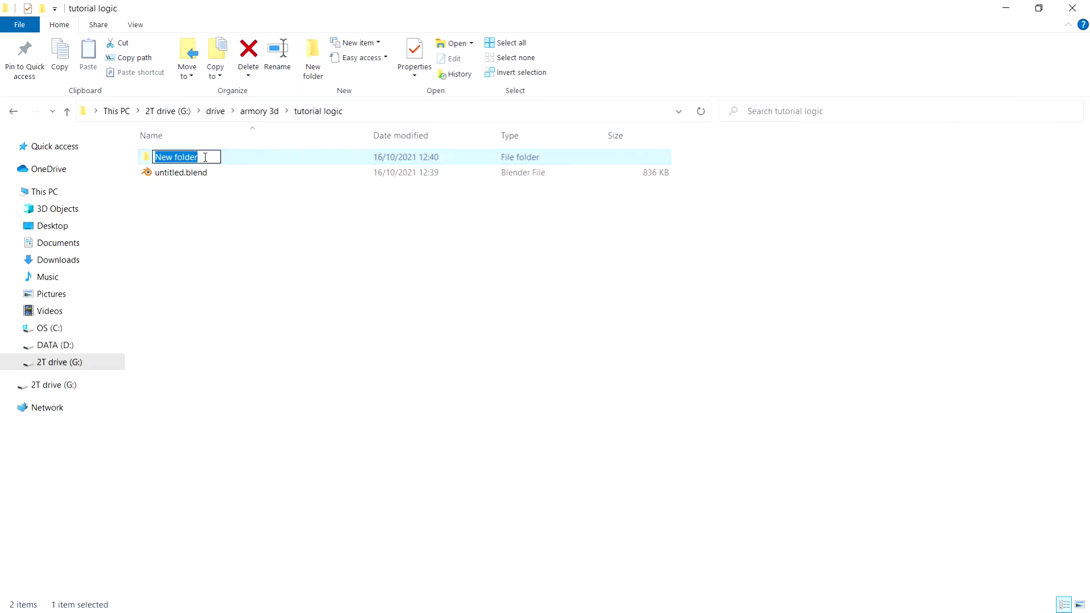
pyautogui.write('Libraries')
pyautogui.press('Return')
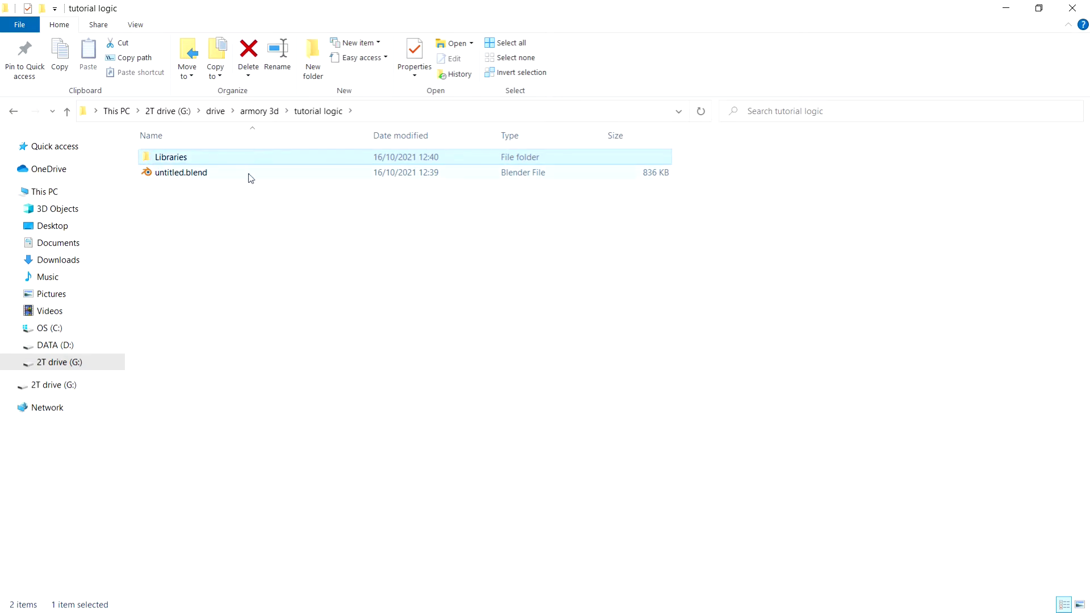
pyautogui.doubleClick(236, 161)
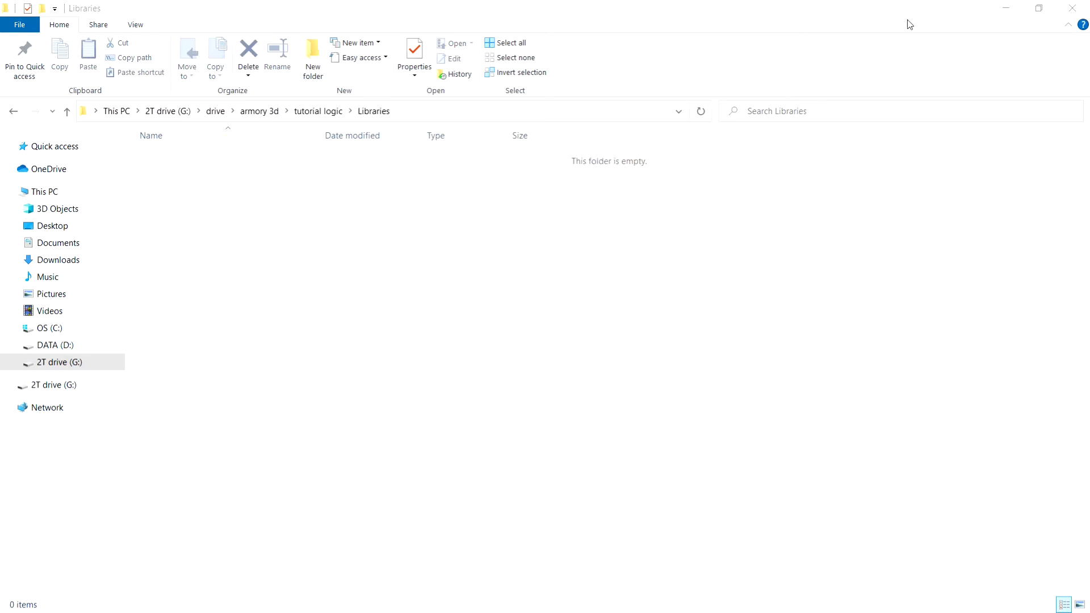
# - Return to the logic_pack GitHub page and download the repository as logic_pack-master.zip into the Libraries folder
pyautogui.click(1006, 8)
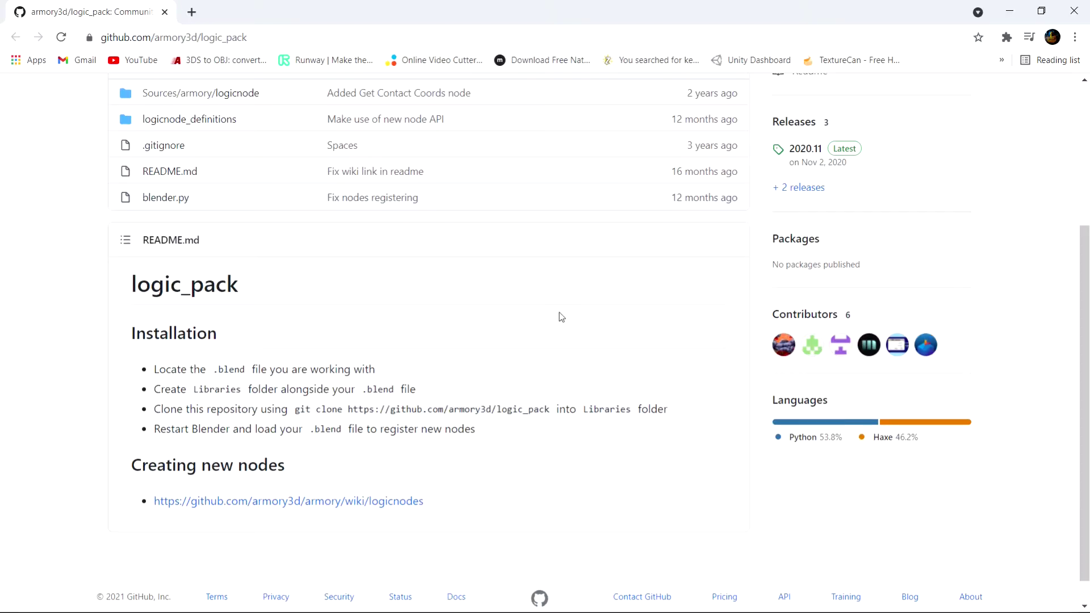
pyautogui.scroll(5, 560, 312)
pyautogui.click(738, 233)
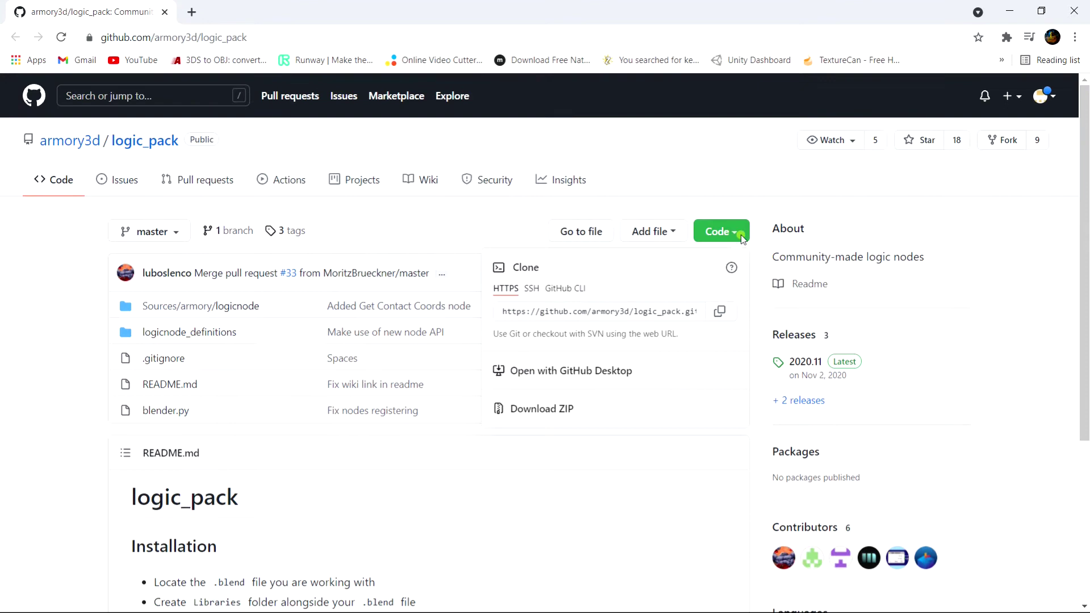
pyautogui.click(556, 407)
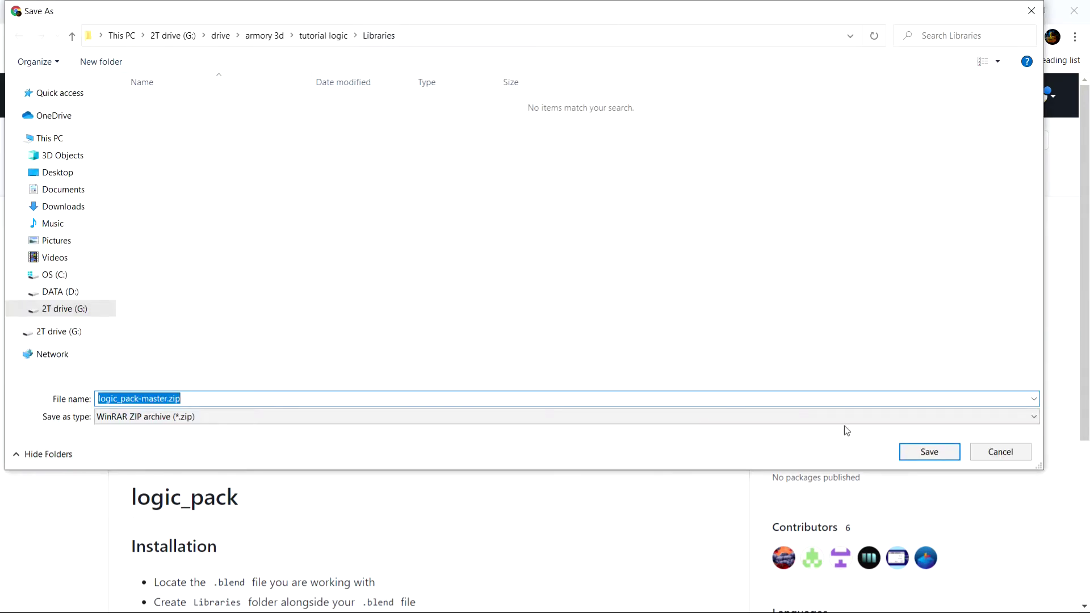
pyautogui.click(929, 455)
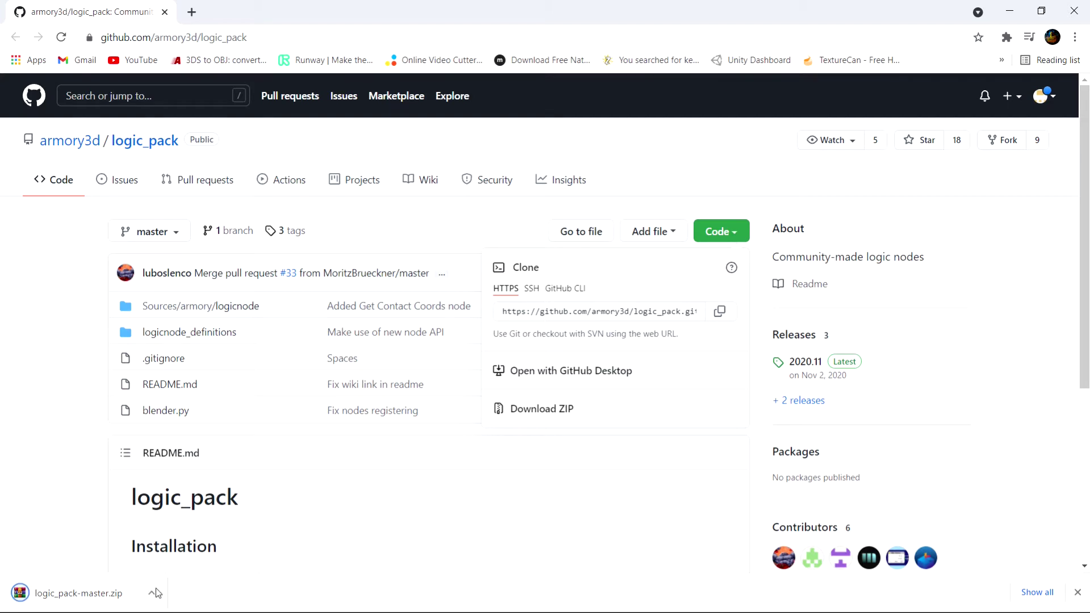
# - Show the downloaded logic_pack-master.zip in its folder and extract it directly into Libraries
pyautogui.click(155, 592)
pyautogui.click(183, 550)
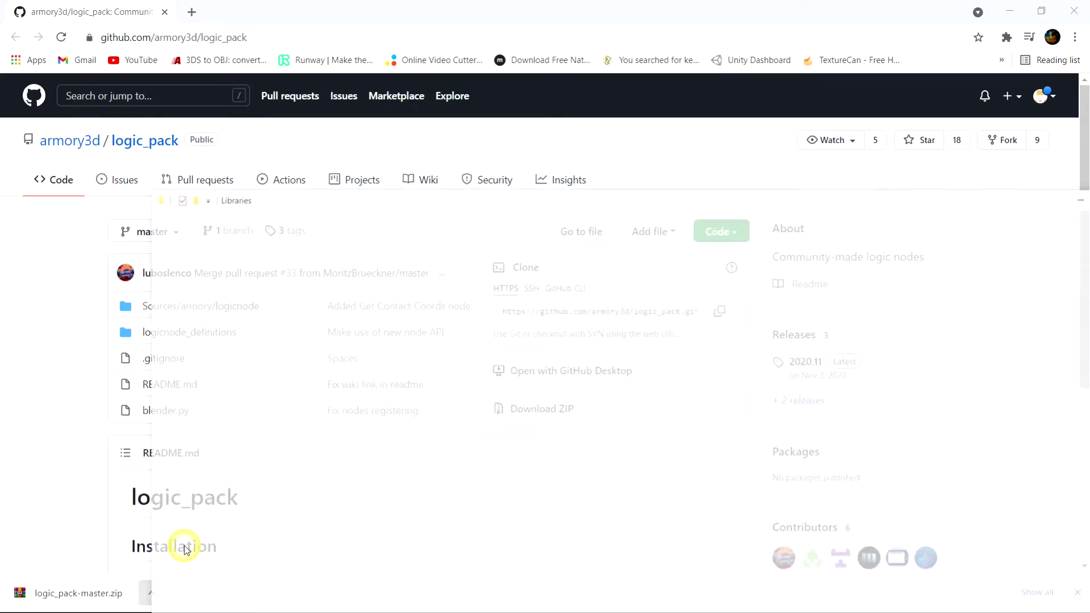
pyautogui.rightClick(334, 321)
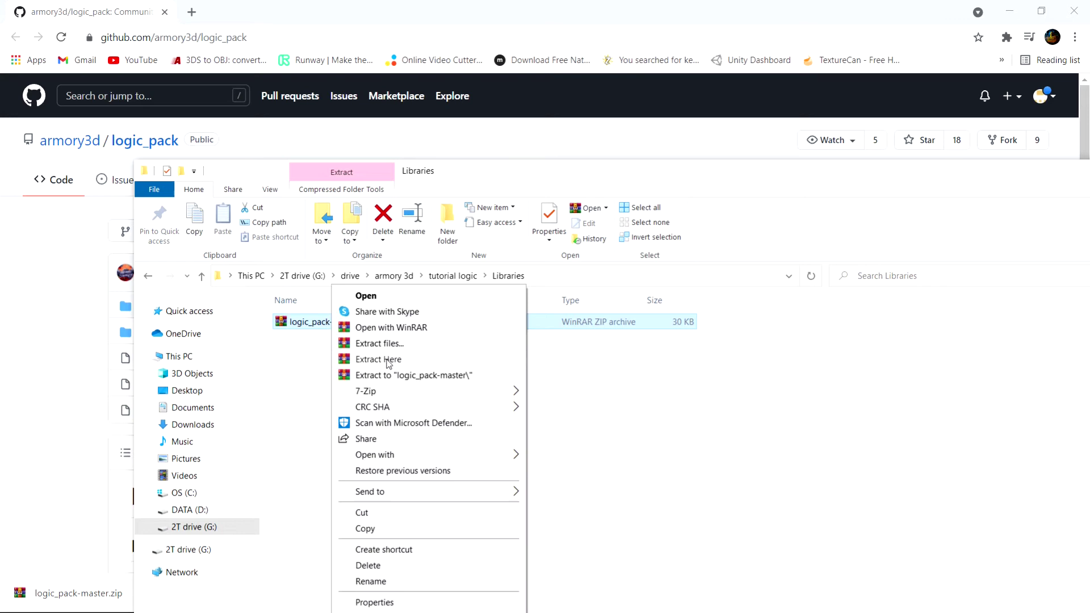
pyautogui.click(389, 359)
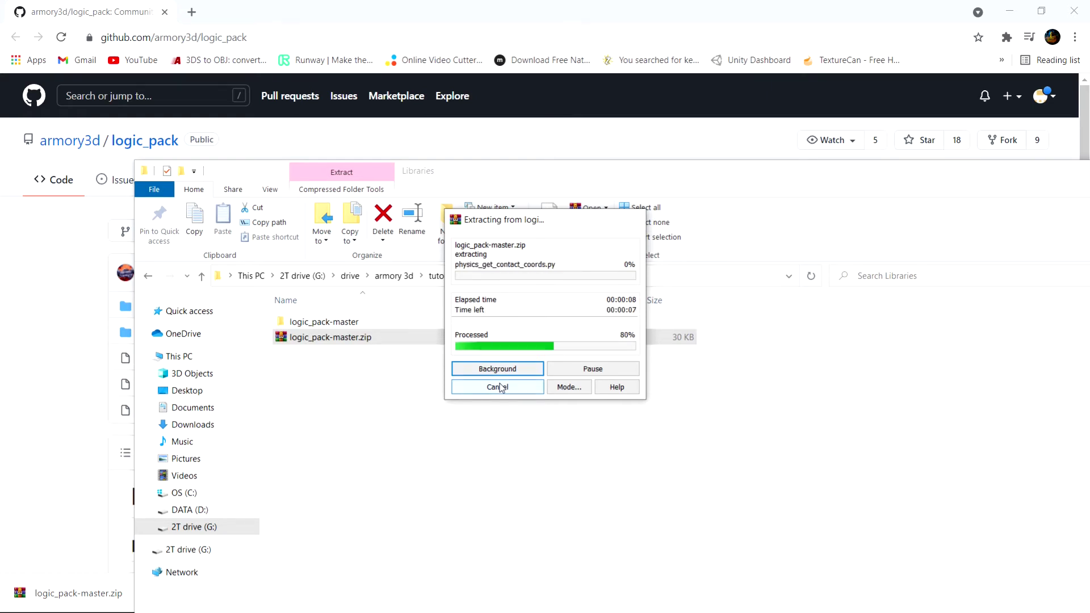
pyautogui.click(502, 388)
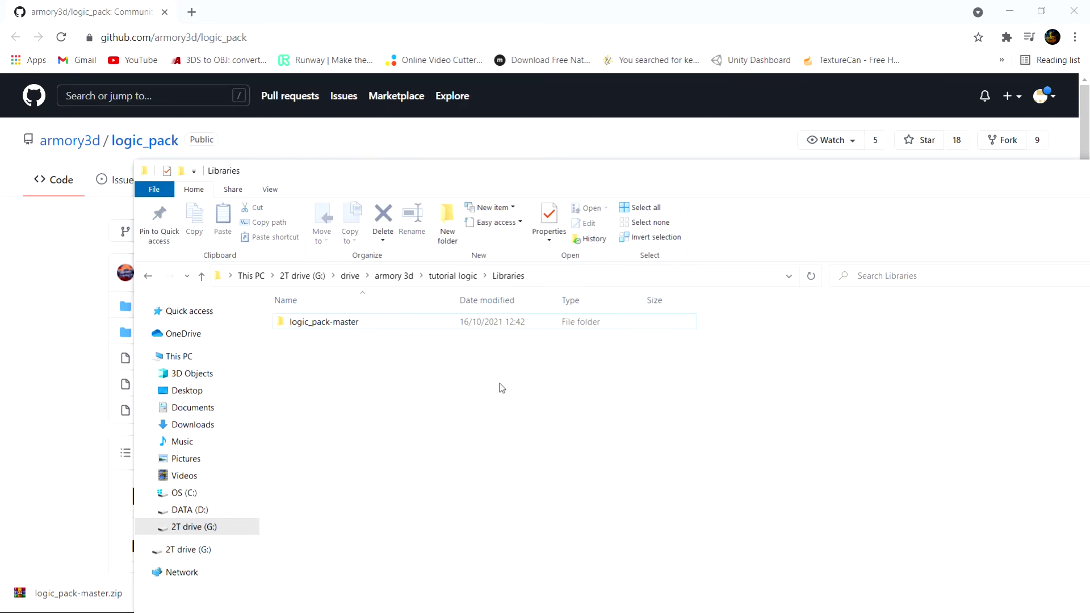
# - Open logic_pack-master\Sources\armory\logicnode and examine the node files it contains
pyautogui.doubleClick(382, 321)
pyautogui.moveTo(395, 179); pyautogui.dragTo(326, 88)
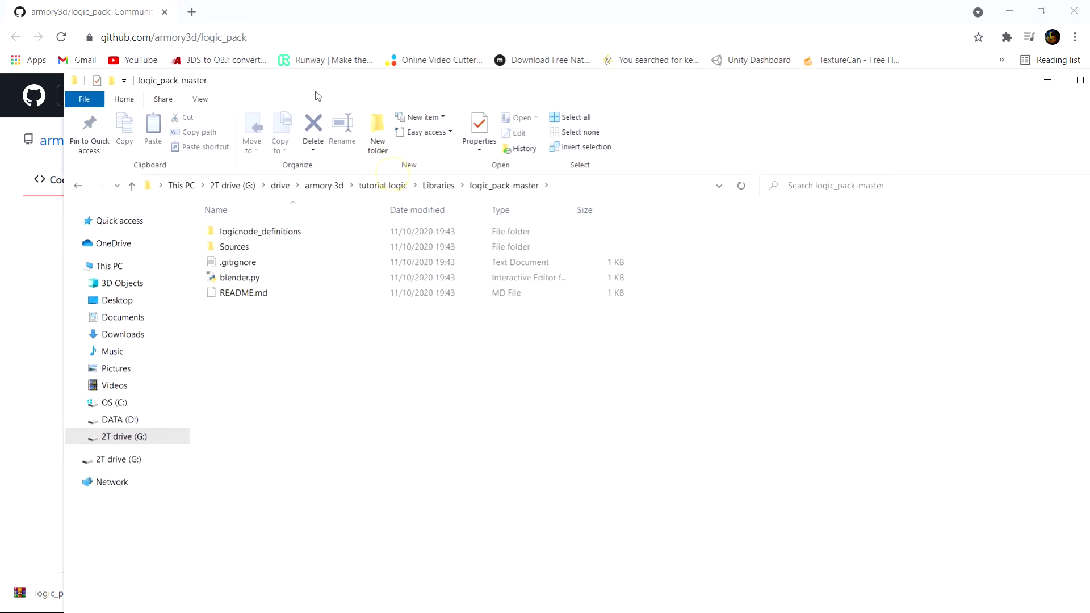
pyautogui.doubleClick(239, 250)
pyautogui.doubleClick(237, 233)
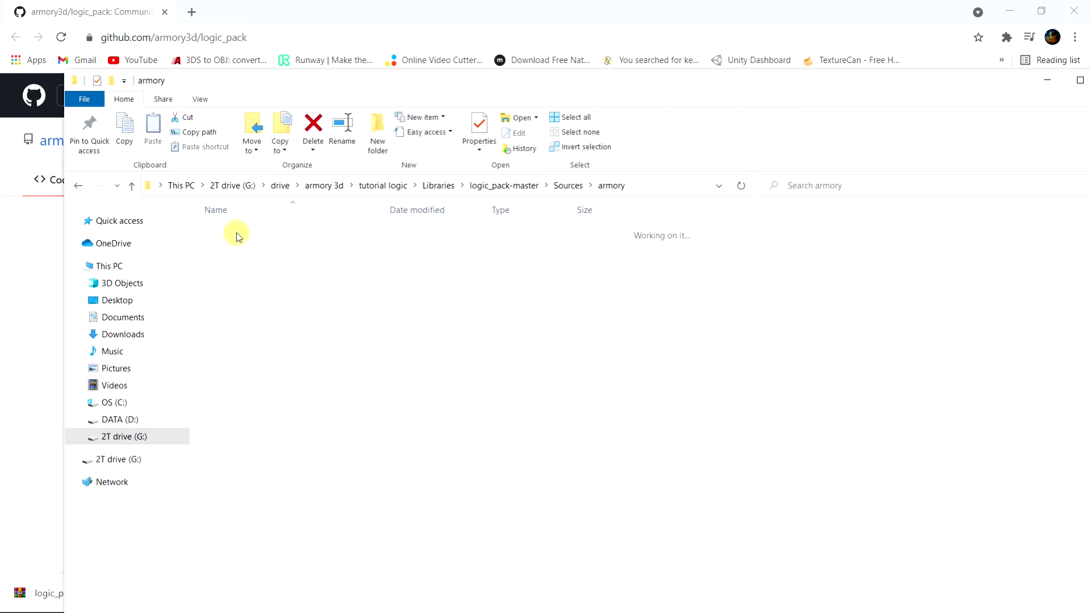
pyautogui.doubleClick(238, 233)
pyautogui.moveTo(678, 528); pyautogui.dragTo(252, 233)
pyautogui.click(301, 521)
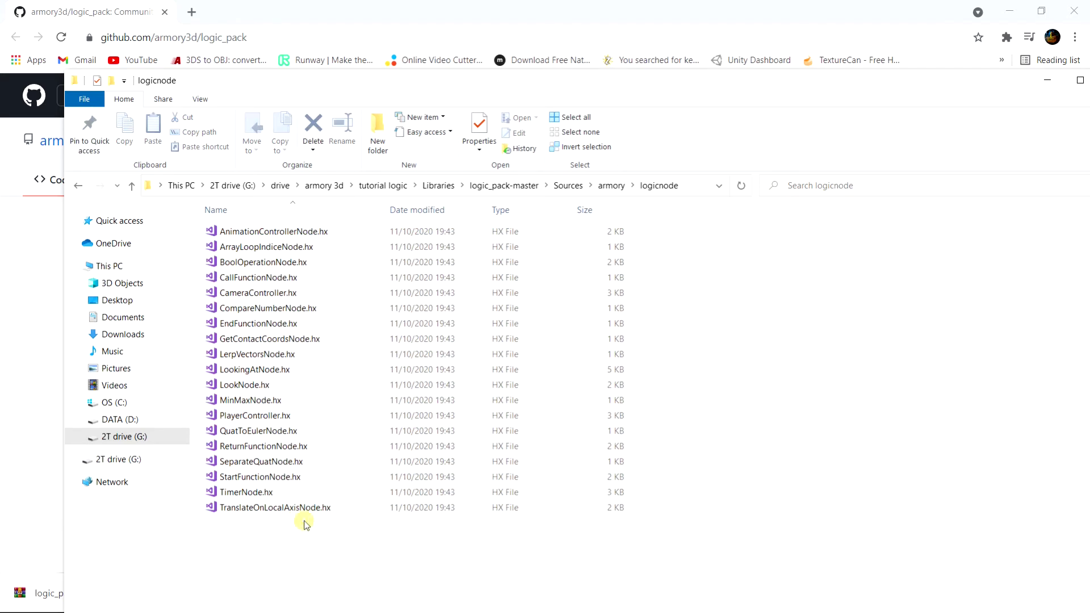
pyautogui.click(243, 230)
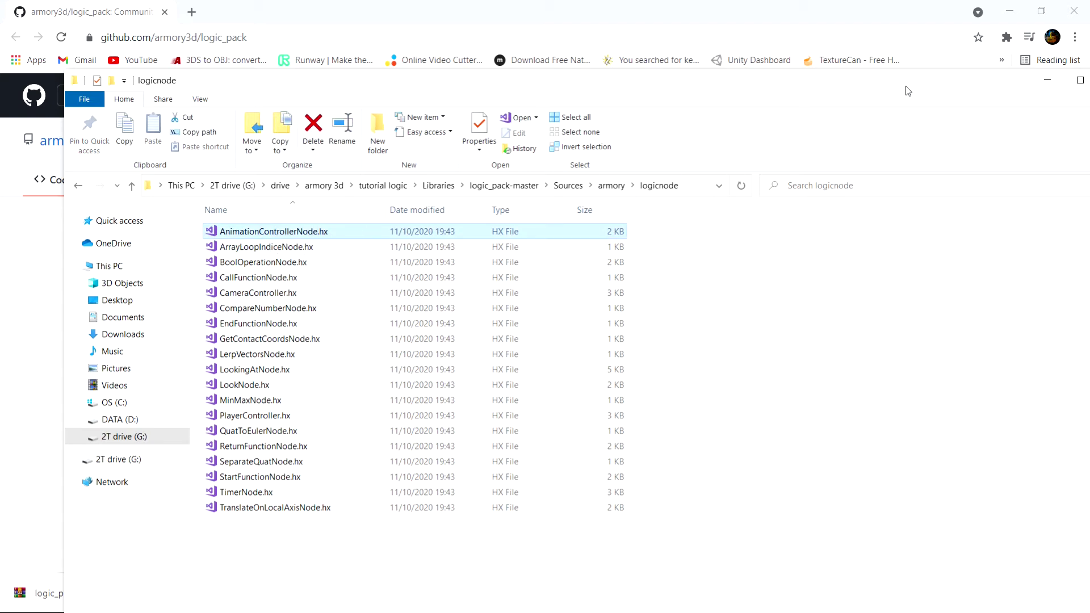
# - Launch Blender again from the desktop and open the recent file untitled.blend
pyautogui.click(1048, 80)
pyautogui.click(1062, 10)
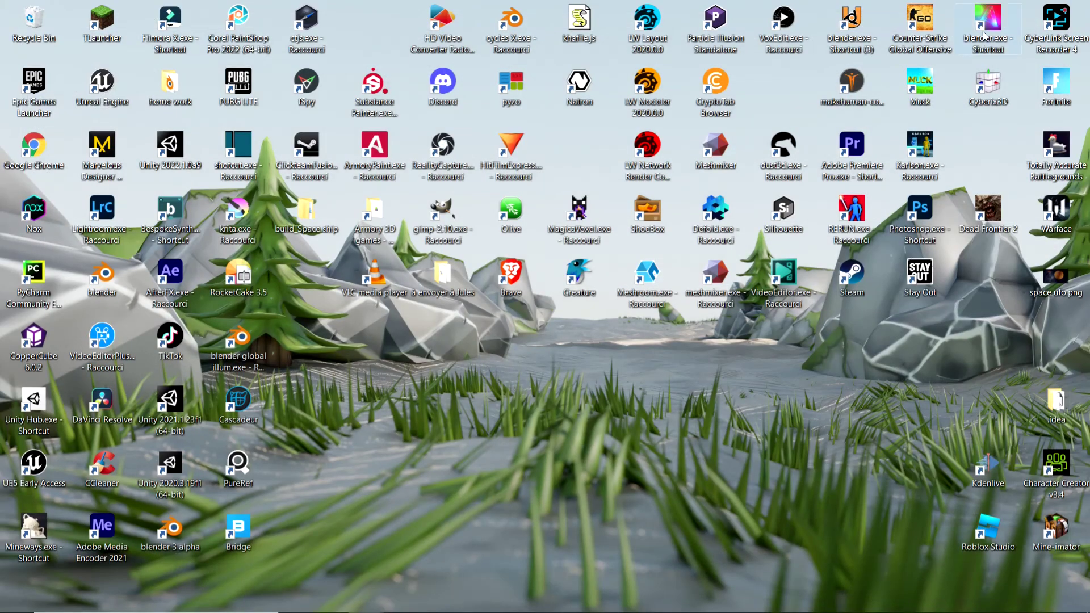
pyautogui.doubleClick(988, 24)
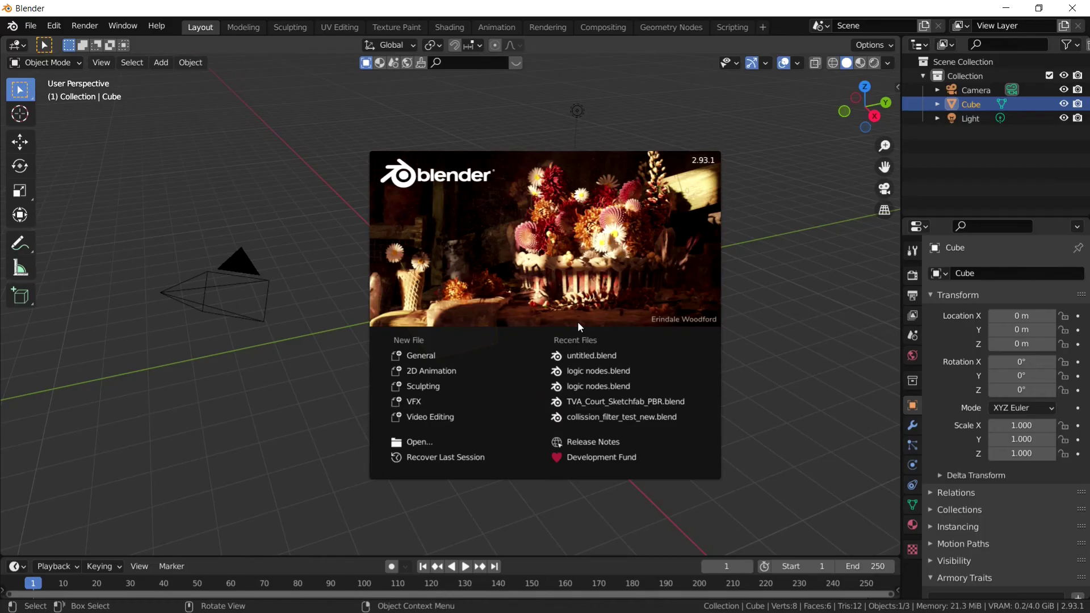
pyautogui.click(590, 355)
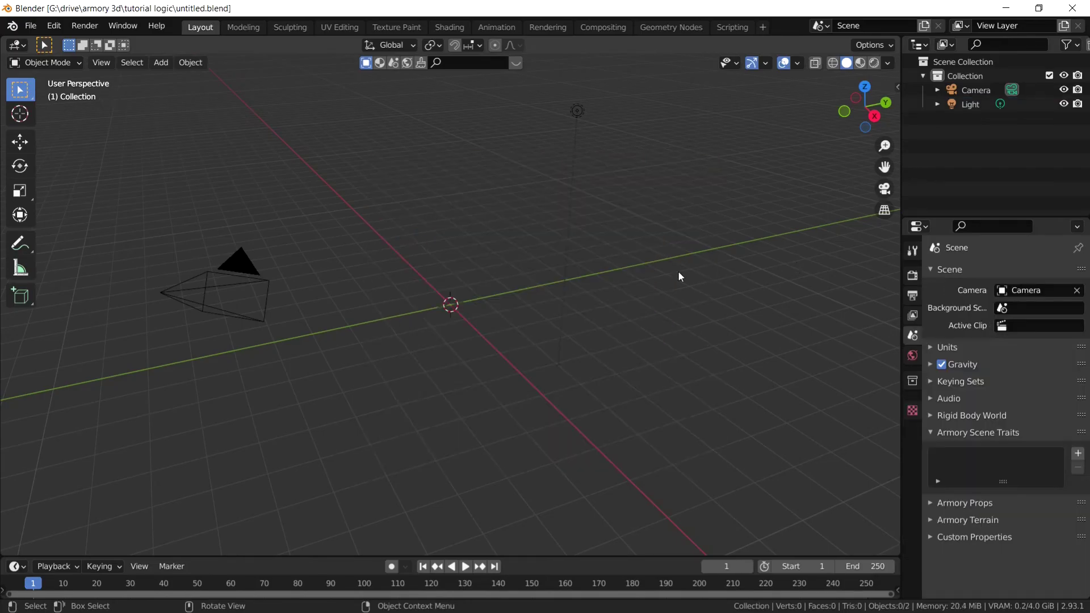
# - Change the Scripting workspace's text editor to the Logic Node Editor and create a new node tree
pyautogui.click(729, 27)
pyautogui.click(336, 45)
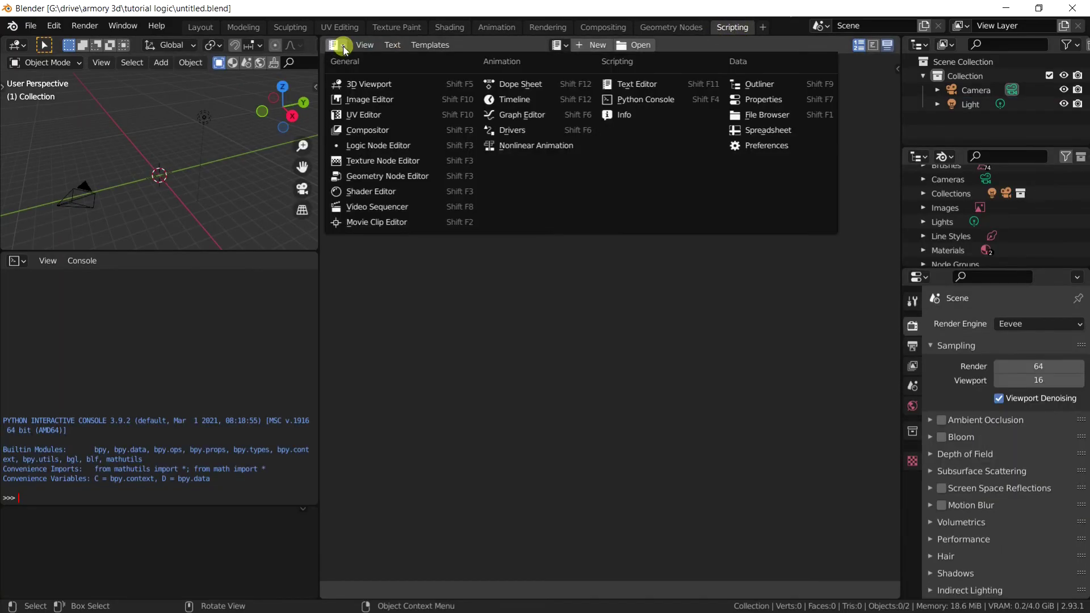
pyautogui.click(350, 146)
pyautogui.click(602, 45)
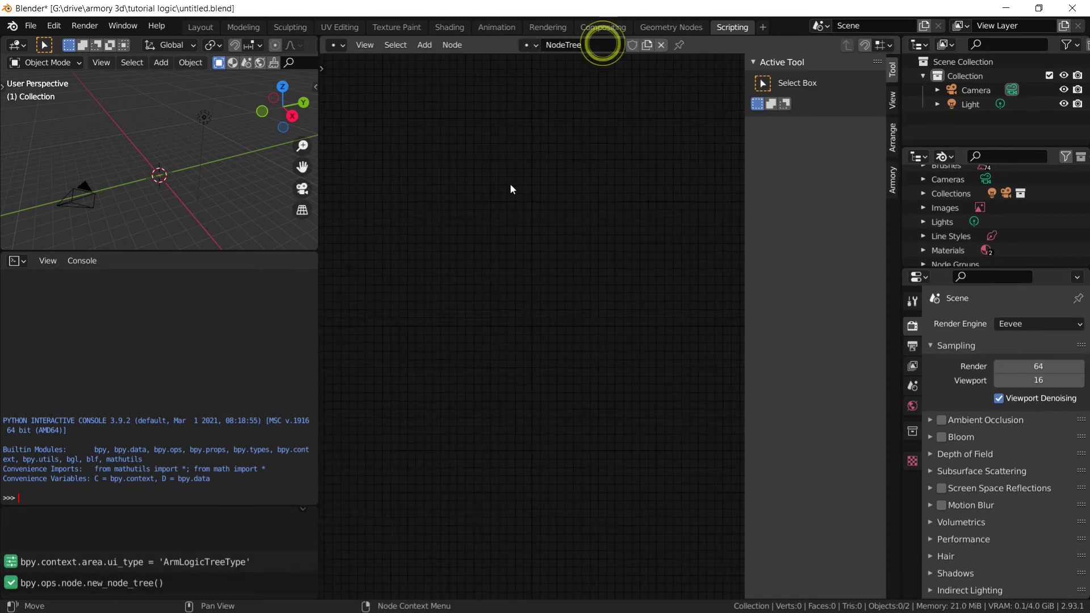
# - Add an AnimationController node to the logic node tree and hide the node editor's sidebar
pyautogui.hotkey('shift', 'a')
pyautogui.write('sanmi')
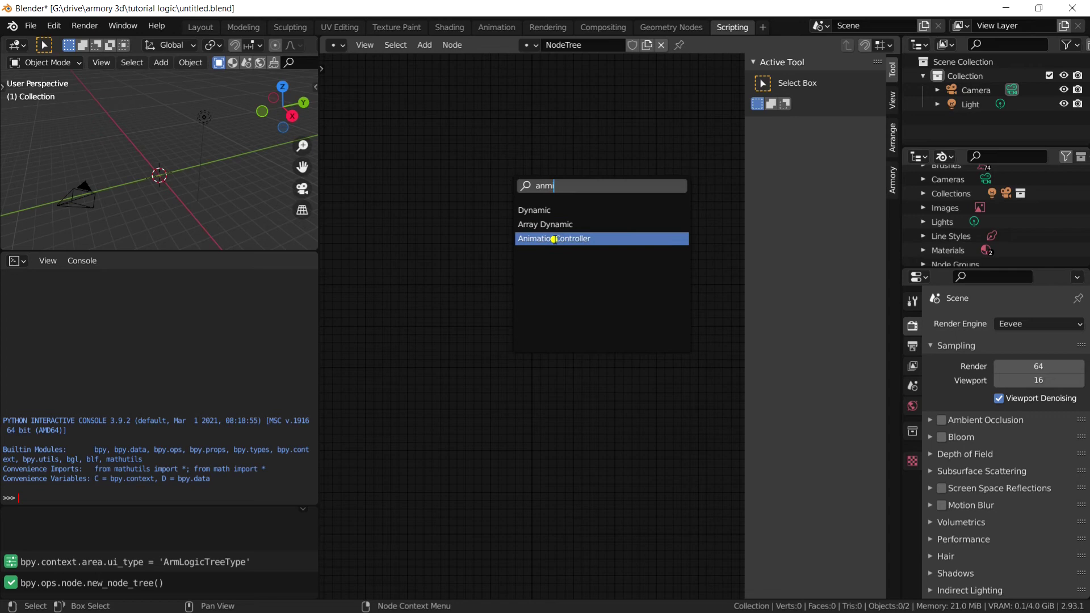
pyautogui.click(555, 239)
pyautogui.scroll(2, 560, 287)
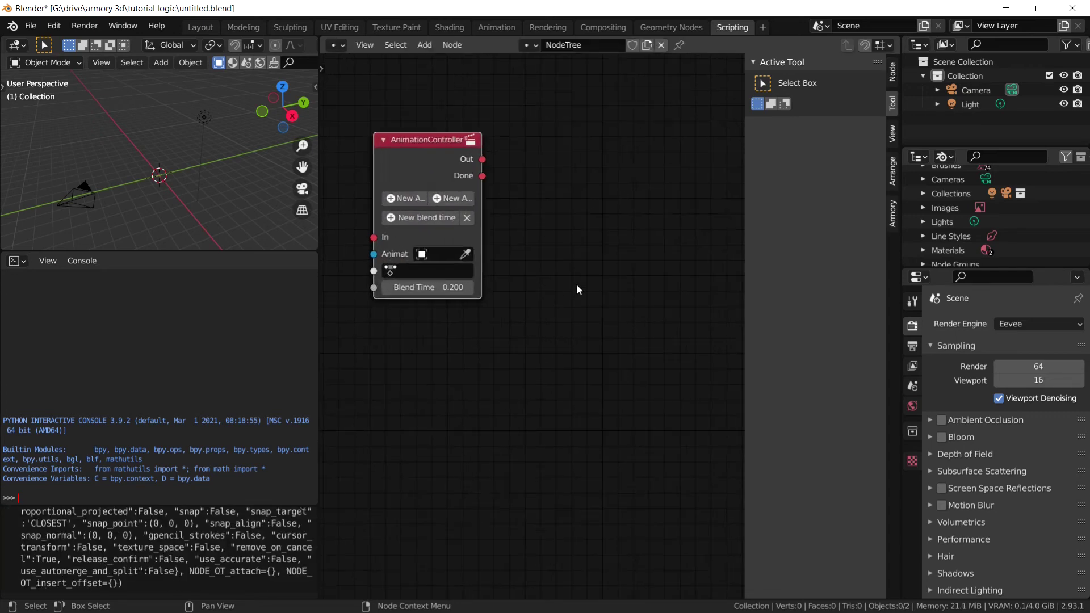
pyautogui.press('n')
pyautogui.click(563, 300)
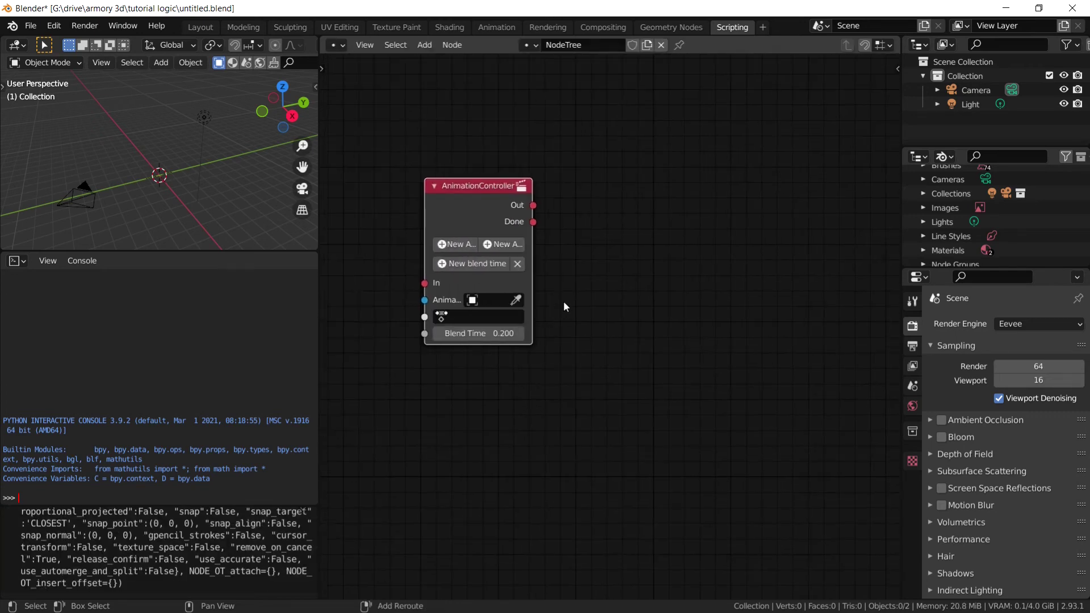
# - Search the logic nodes for "camer" and place a Camera Controller node beside the AnimationController node
pyautogui.hotkey('shift', 'a')
pyautogui.write('sca')
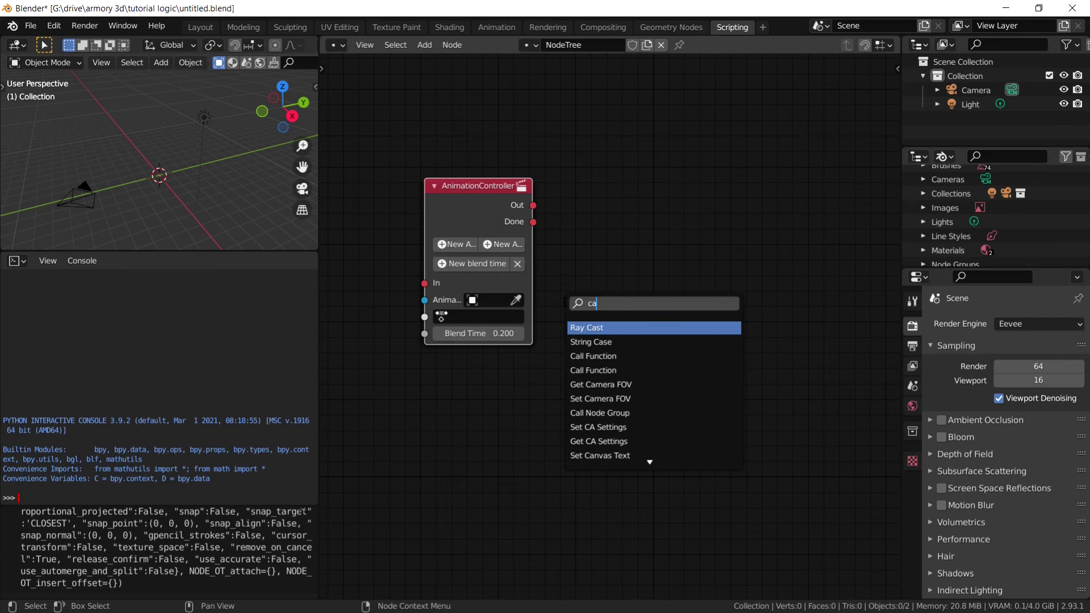
pyautogui.write('mer')
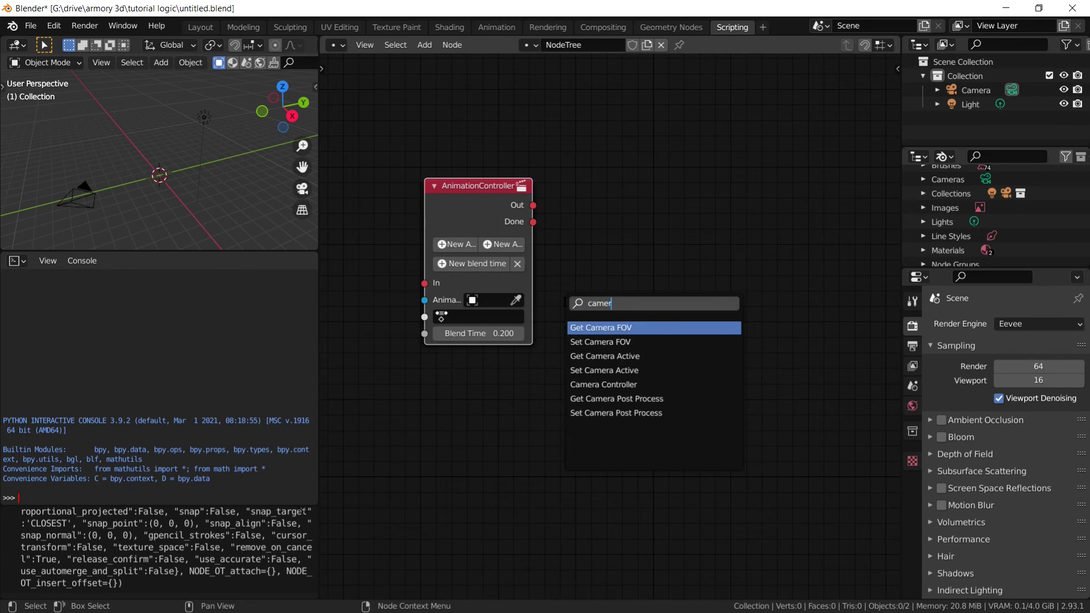
pyautogui.click(658, 386)
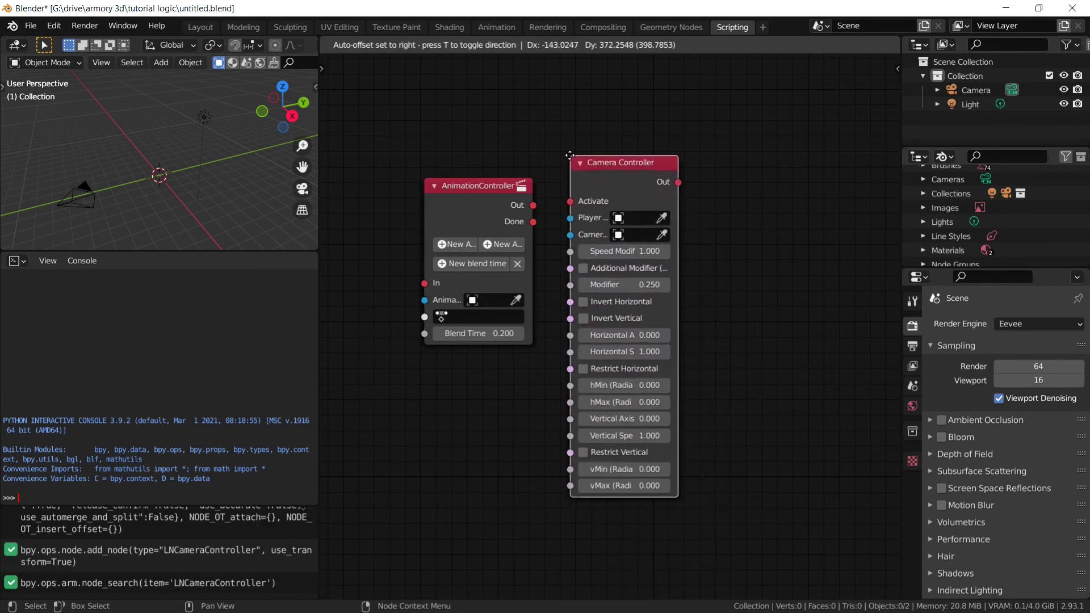
pyautogui.click(570, 155)
# - Search the logic nodes for "player" and place a Player Controller node beside the Camera Controller node
pyautogui.moveTo(716, 275); pyautogui.dragTo(604, 252, button='middle')
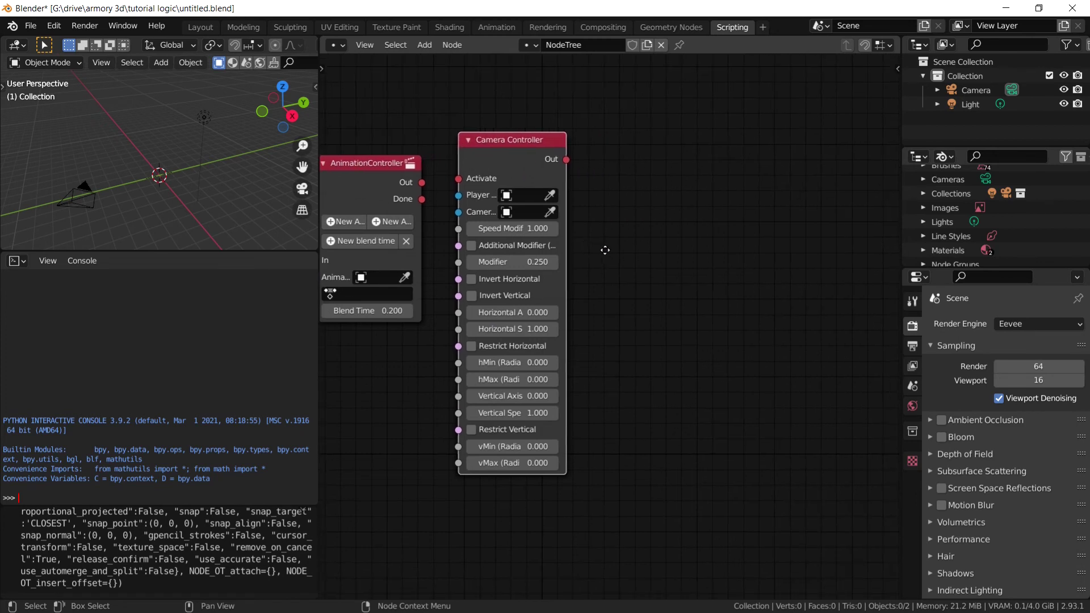
pyautogui.hotkey('shift', 'a')
pyautogui.write('player')
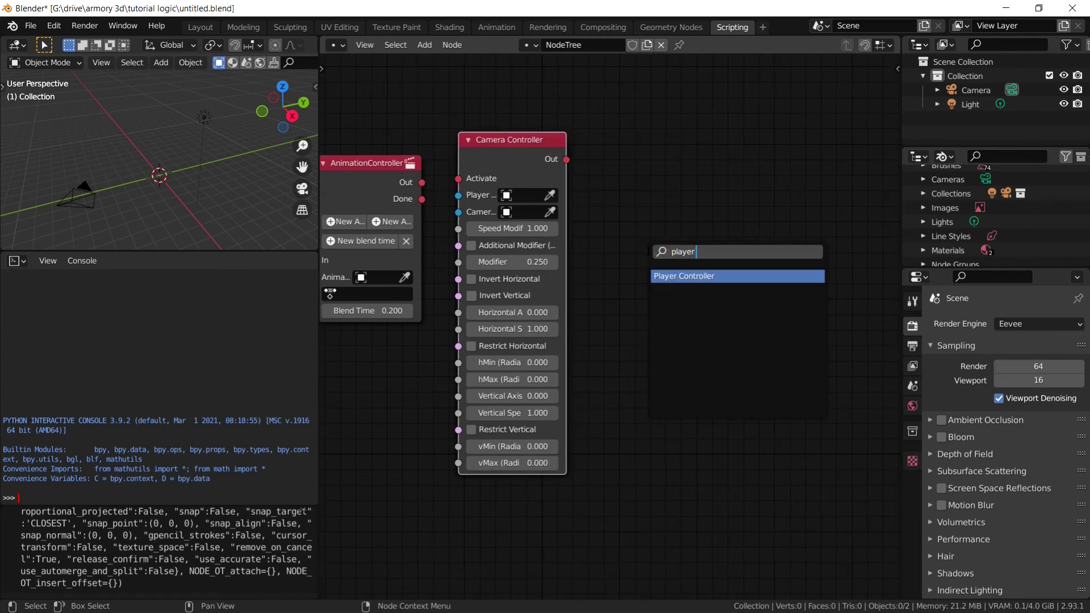
pyautogui.press('Return')
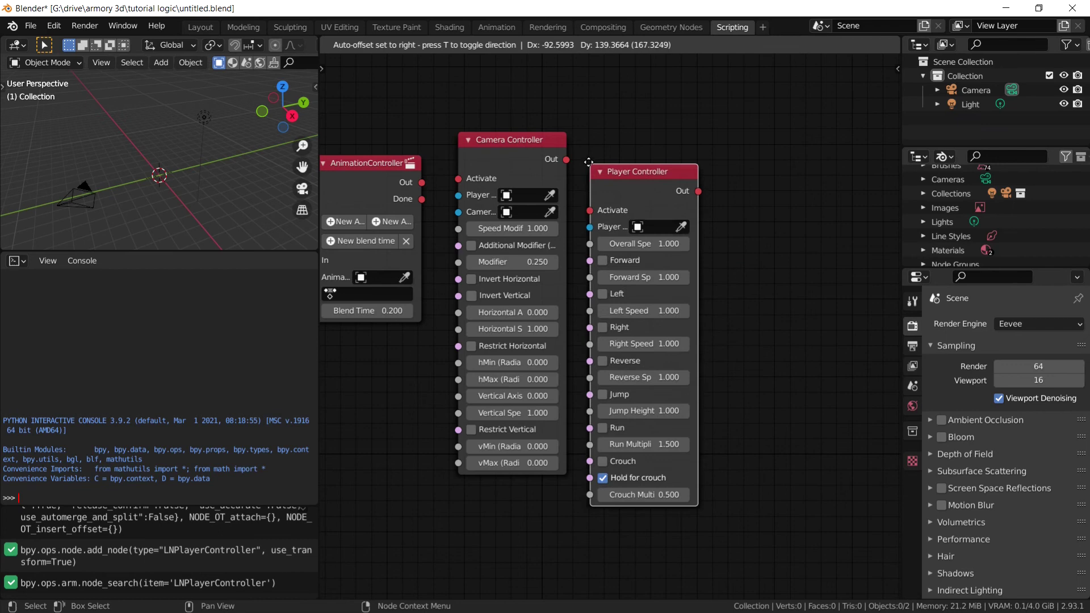
pyautogui.click(580, 142)
pyautogui.moveTo(750, 249); pyautogui.dragTo(730, 243, button='middle')
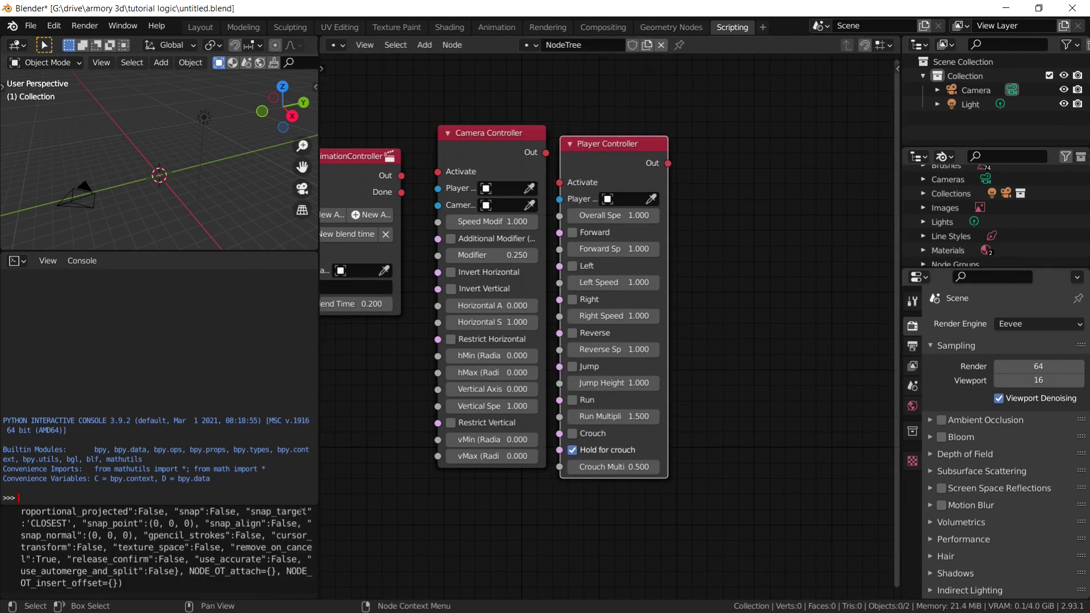
# - Switch to the File Explorer window, select all .hx node files in the logicnode folder, and return to Blender's node tree
pyautogui.hotkey('alt', 'Tab')
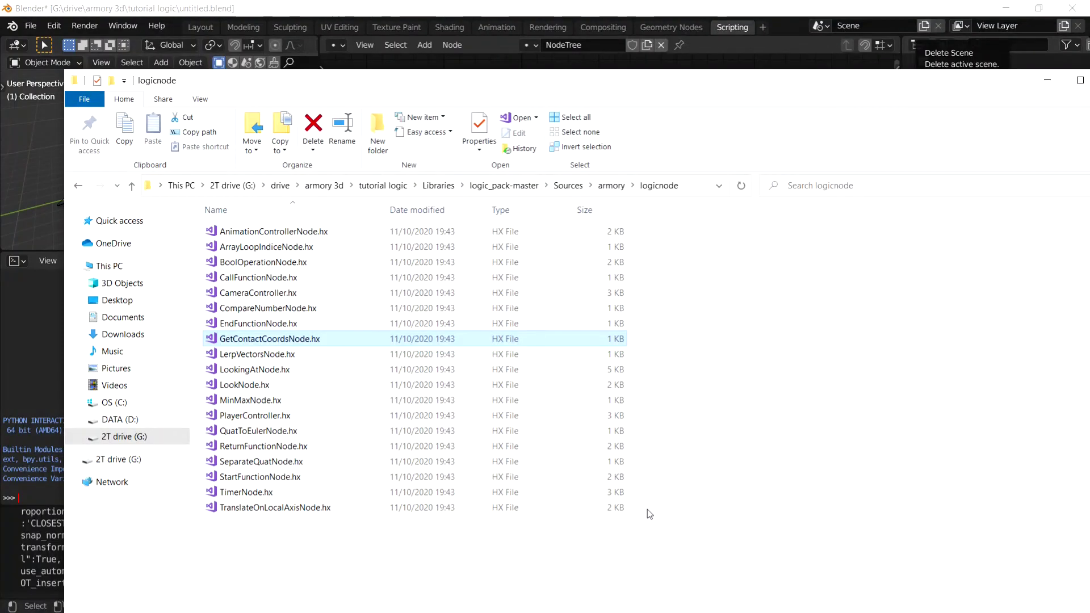
pyautogui.moveTo(664, 522); pyautogui.dragTo(506, 225)
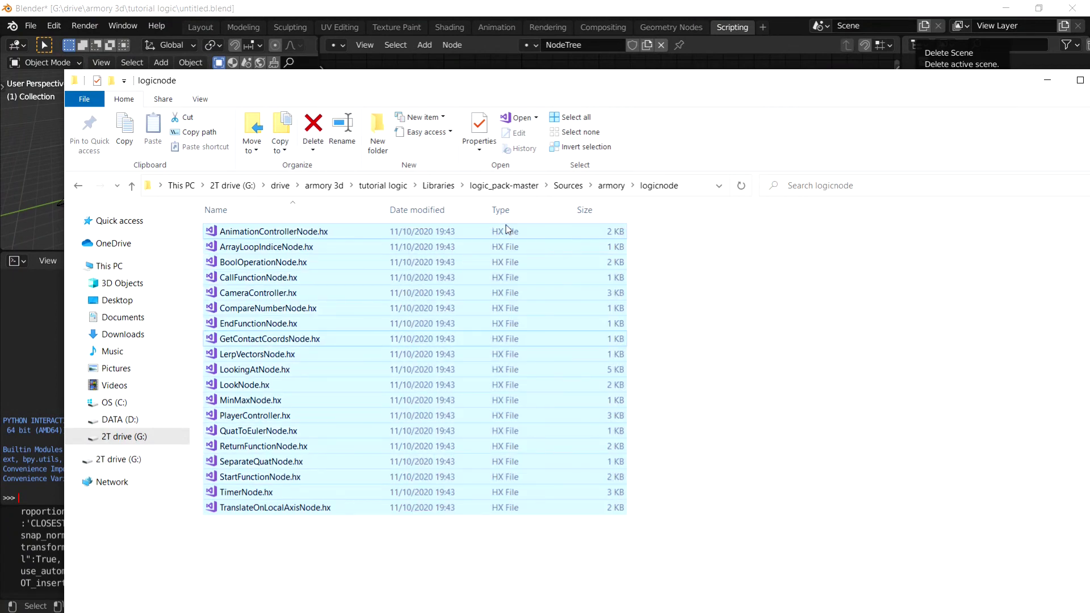
pyautogui.moveTo(871, 84); pyautogui.dragTo(806, 66)
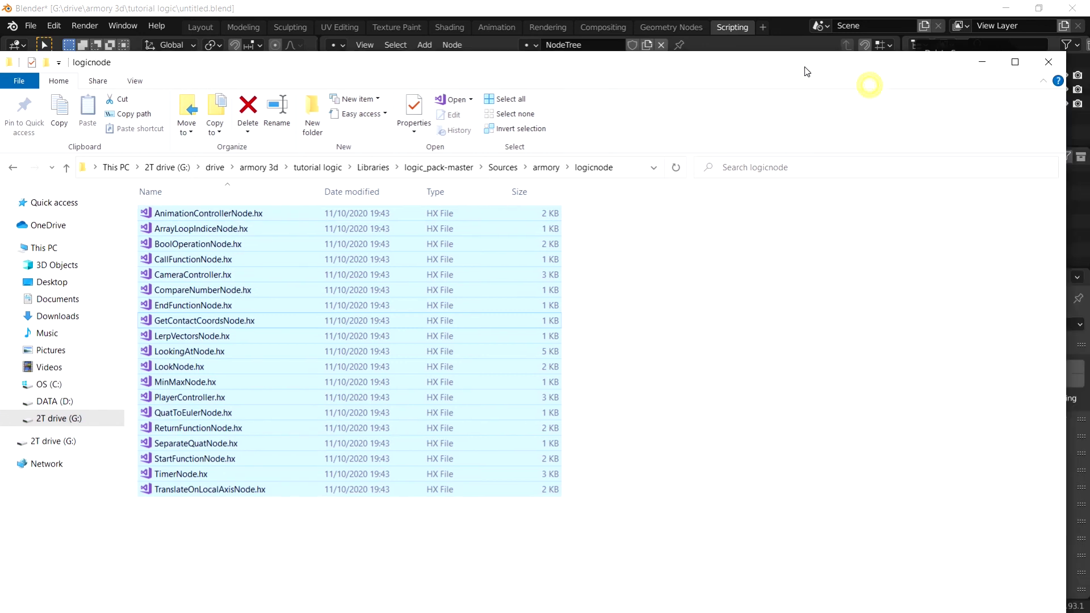
pyautogui.click(982, 63)
pyautogui.moveTo(689, 249); pyautogui.dragTo(738, 262, button='middle')
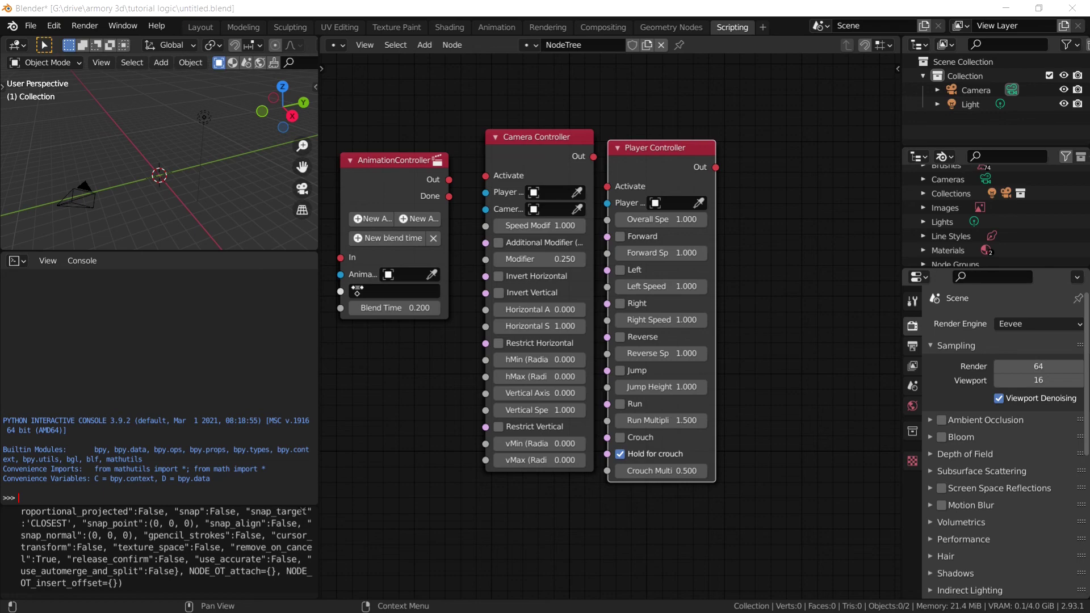
# - Switch to the browser and examine the Armory 3D Community Game Jam 2.0 page's submission dates, theme and rules
pyautogui.hotkey('alt', 'Tab')
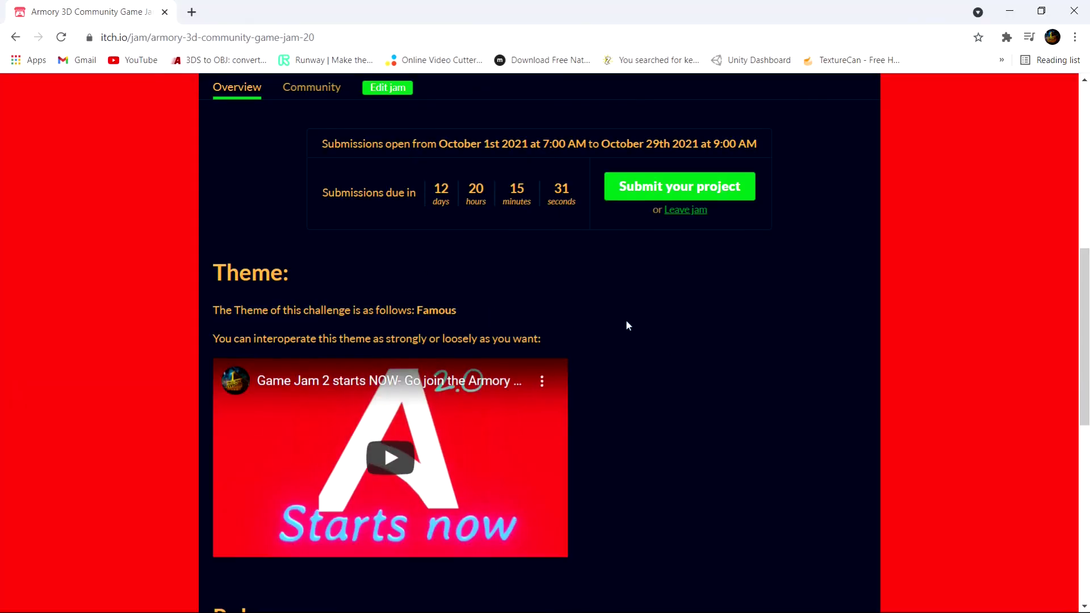
pyautogui.scroll(2, 626, 321)
pyautogui.scroll(2, 679, 329)
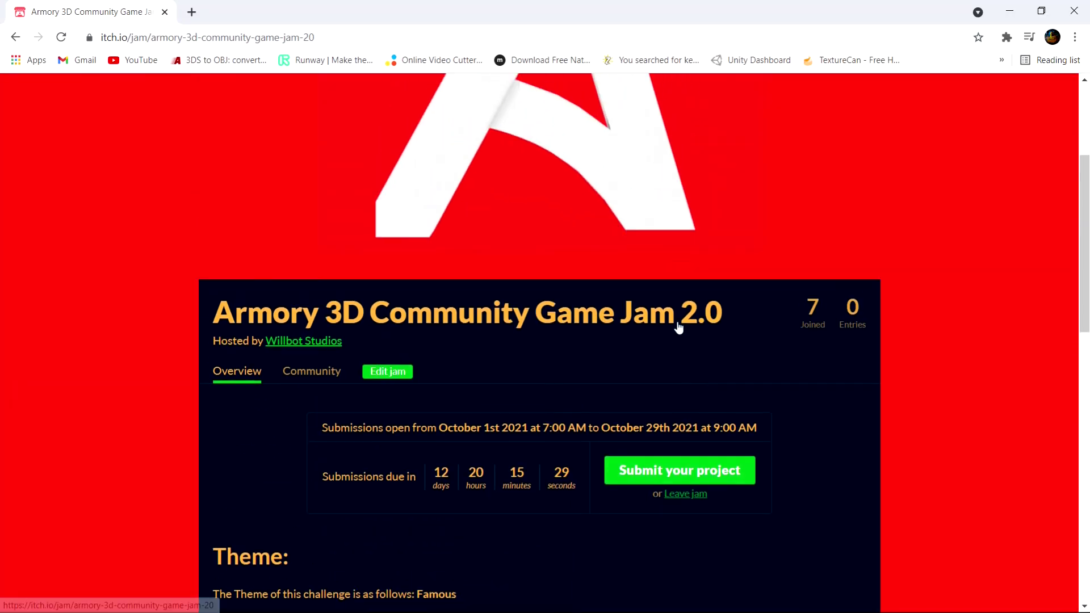
pyautogui.scroll(-3, 689, 334)
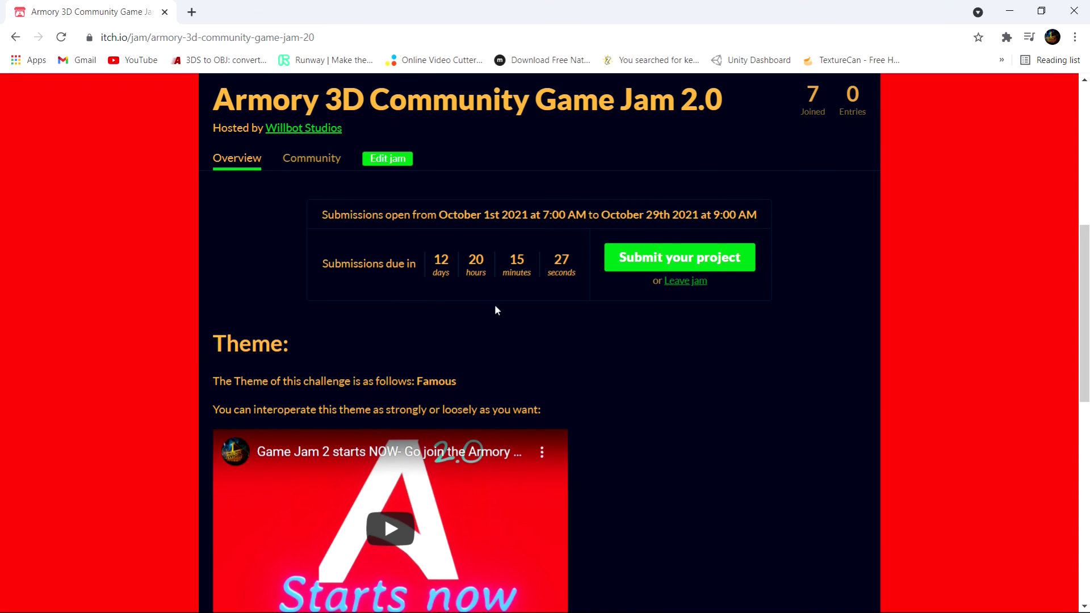
pyautogui.scroll(-3, 796, 403)
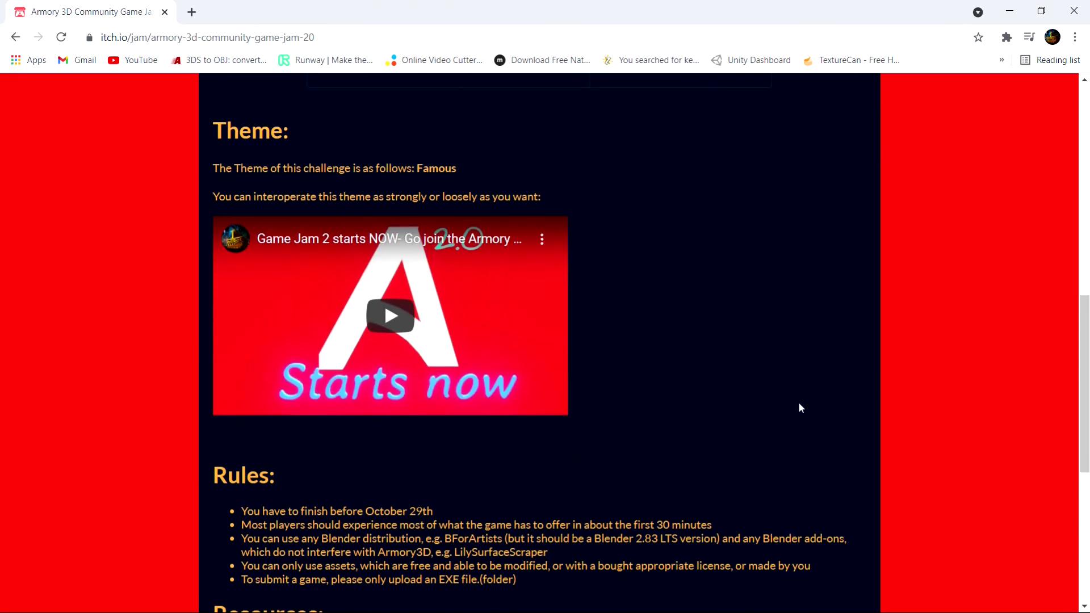
pyautogui.scroll(8, 800, 403)
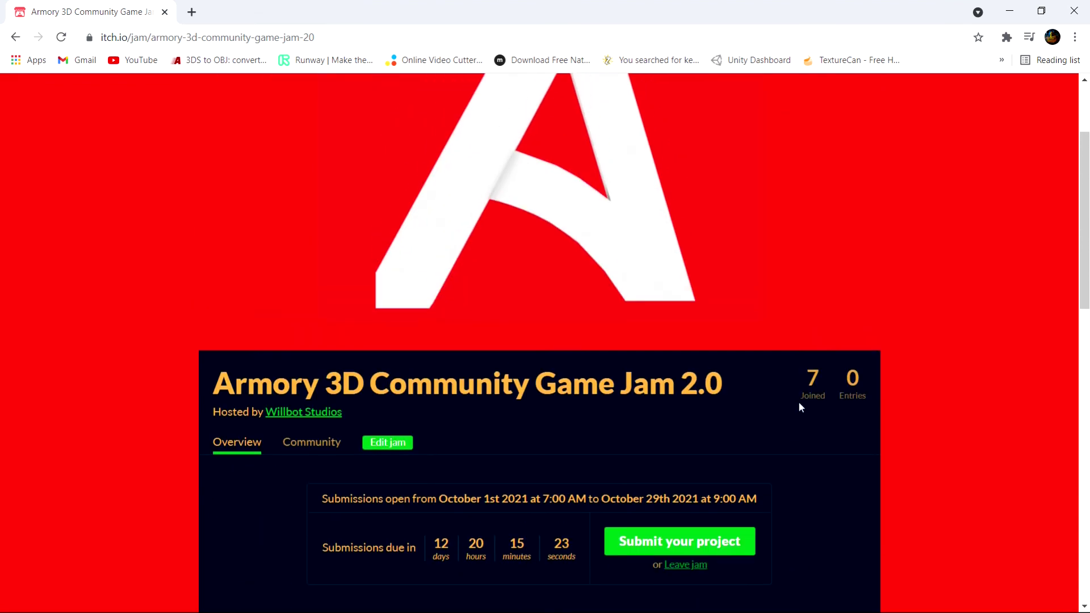
pyautogui.scroll(1, 795, 392)
pyautogui.scroll(-3, 797, 392)
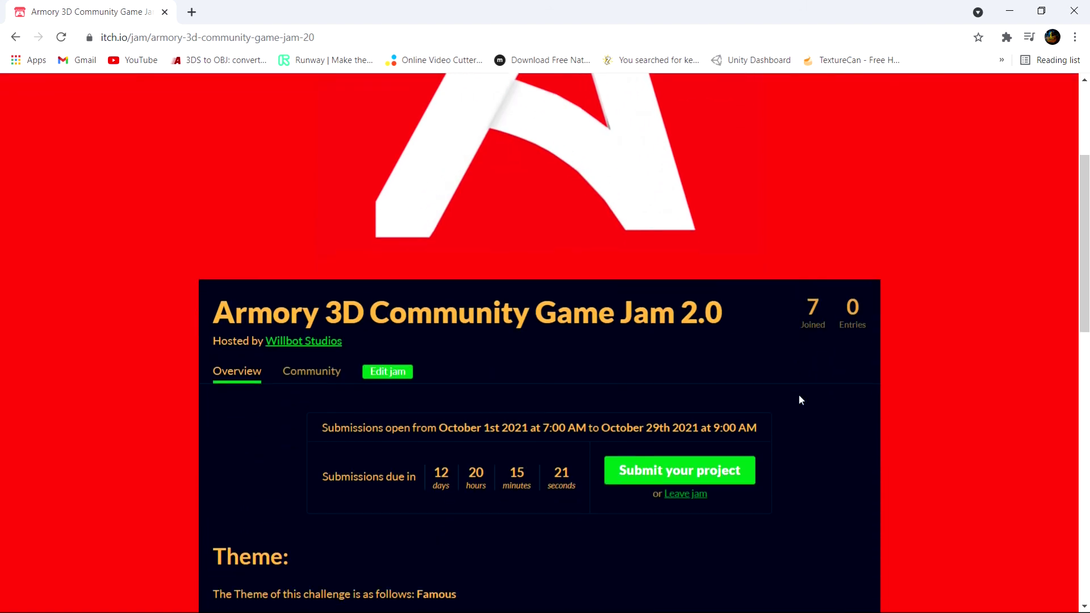